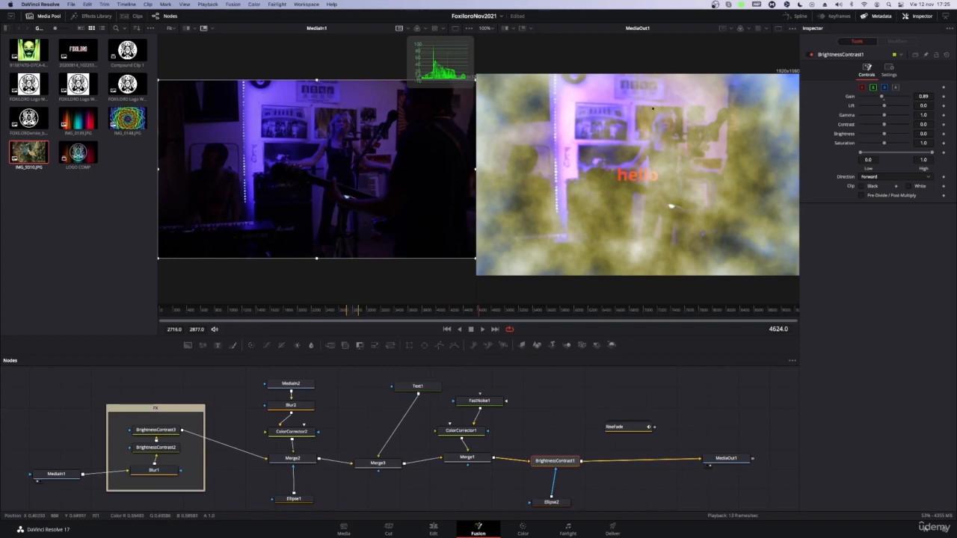
Step: Reposition the ColorCorrector1 and FastNoise1 nodes slightly above Merge1 and leave FastNoise1 selected
scroll(591, 426, down, 1)
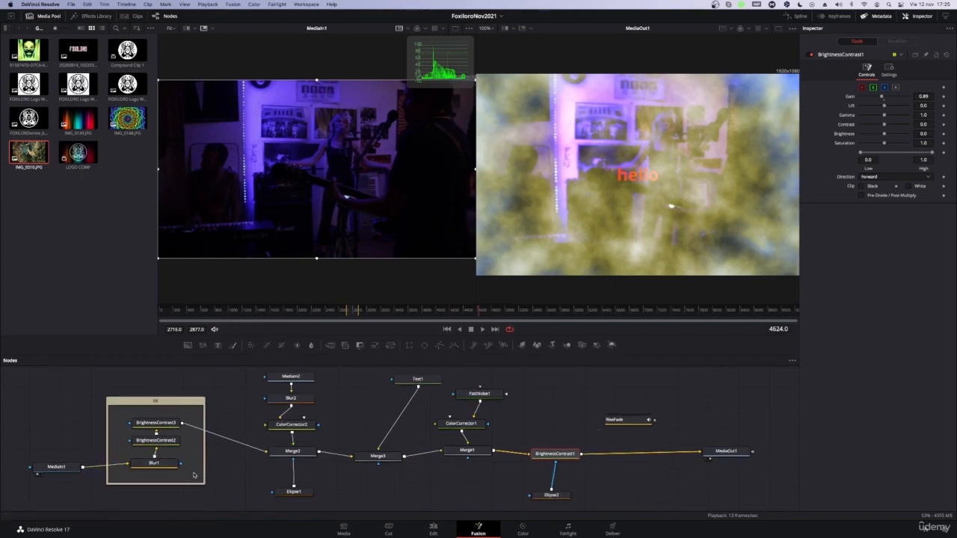
click(480, 396)
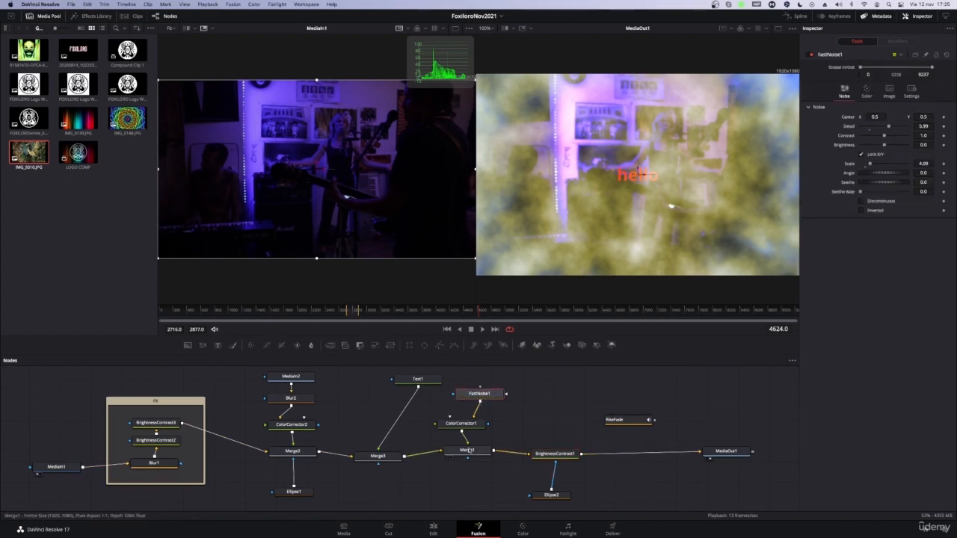
mouse_move(479, 426)
mouse_down()
mouse_move(496, 386)
mouse_move(491, 420)
mouse_up()
click(495, 385)
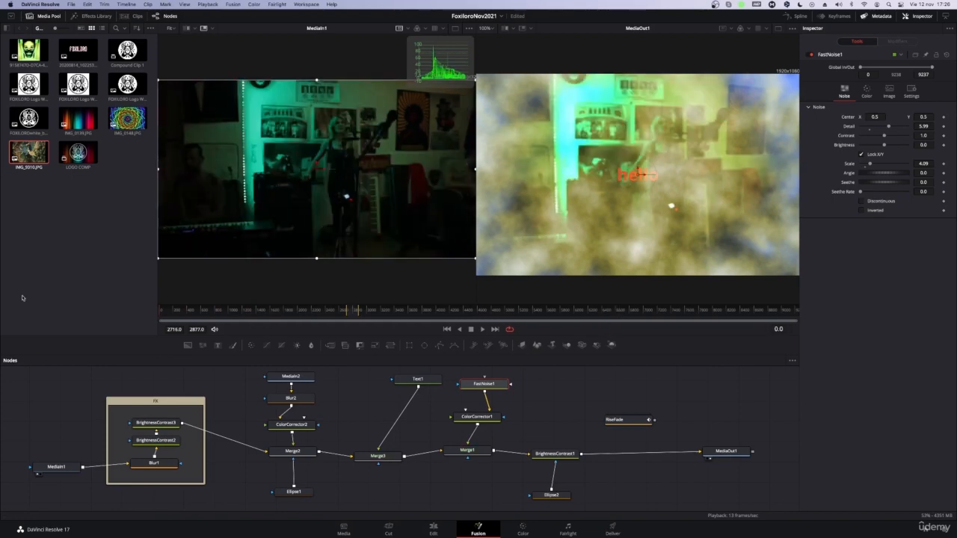
key(Down)
key(Up)
key(Down)
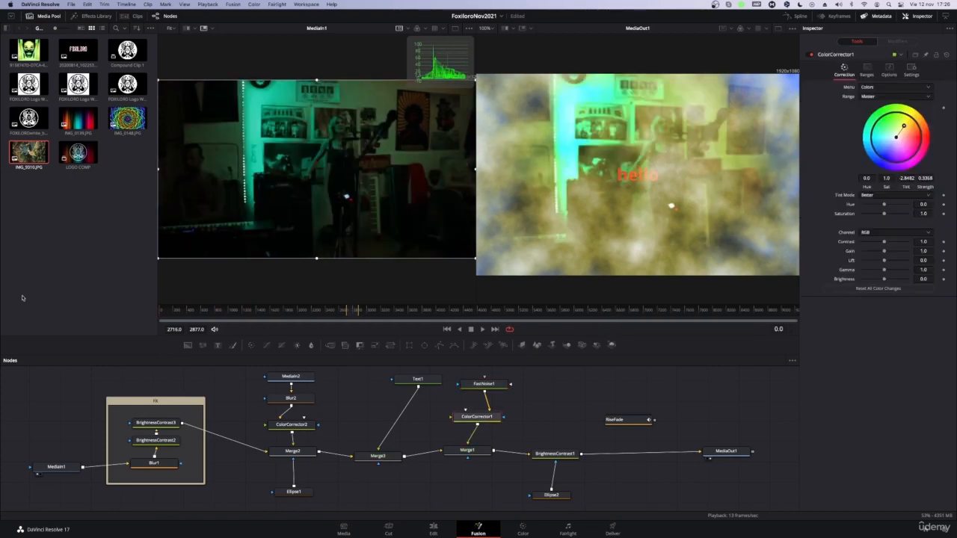
key(Up)
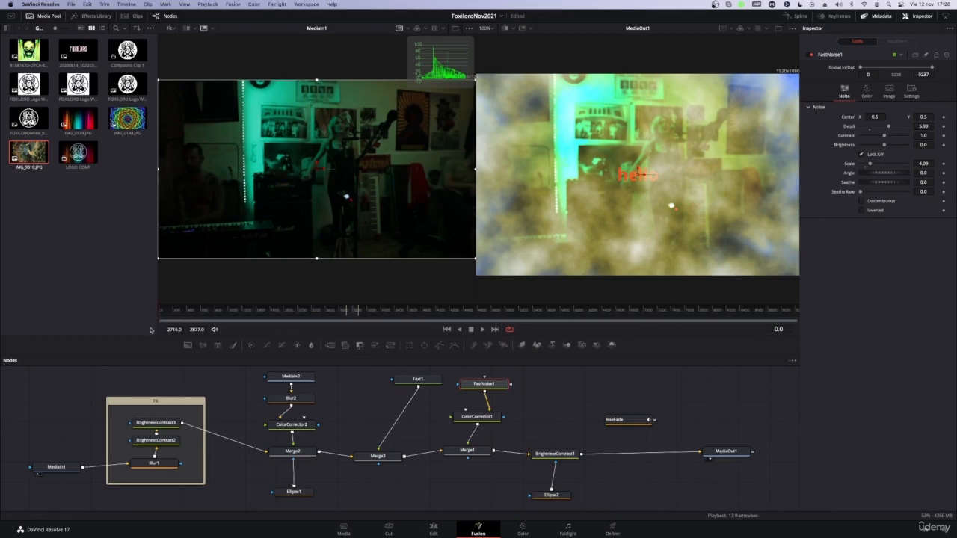
Step: Preview a few frames around frame 2269, then return the playhead to the start of the composition
click(315, 314)
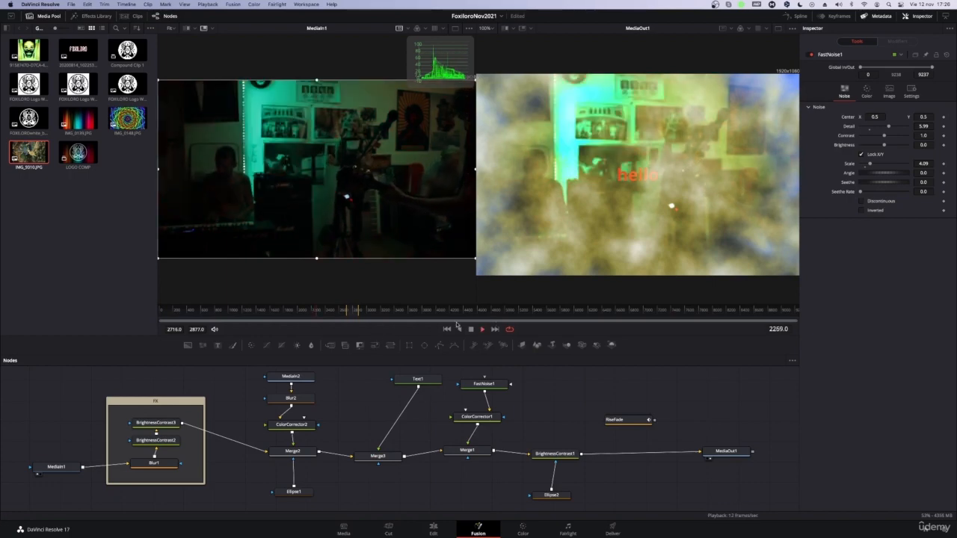
key(space)
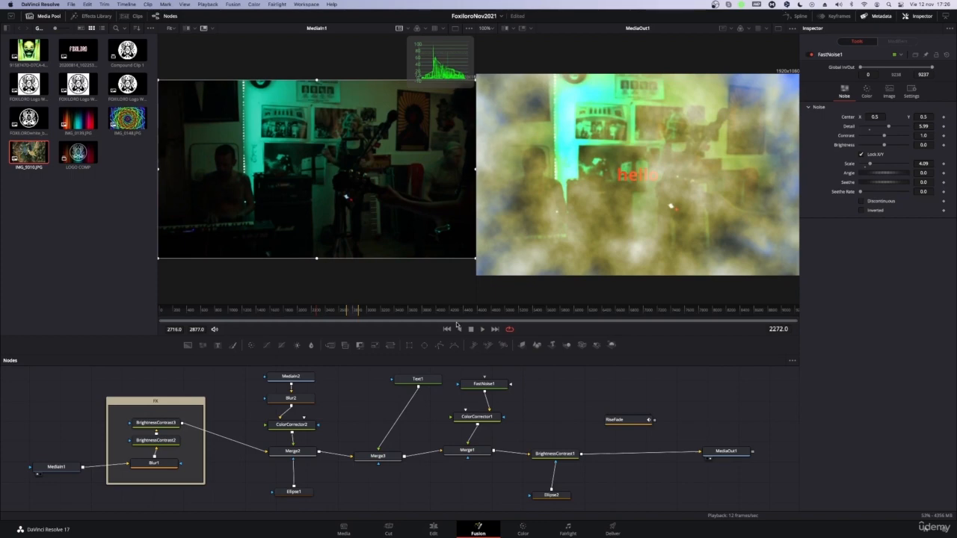
key(space)
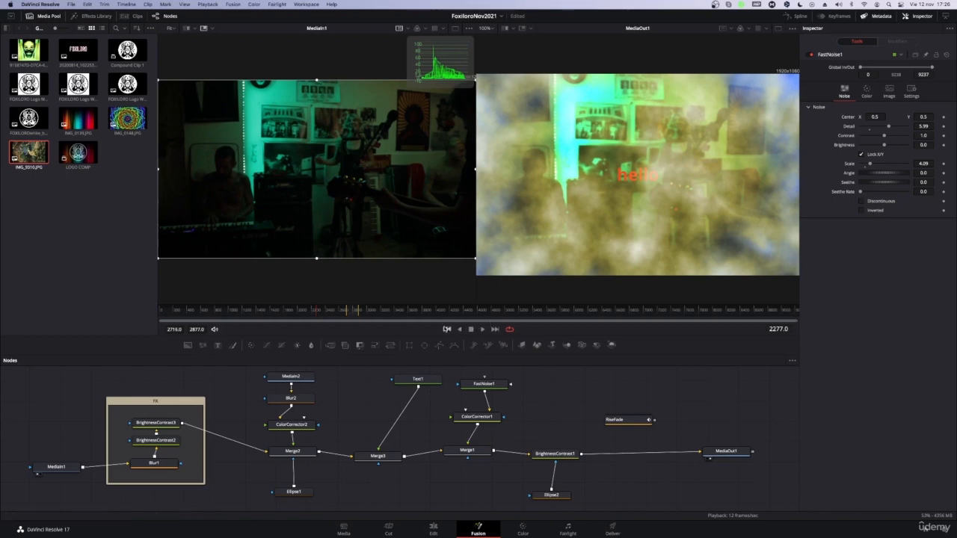
click(447, 329)
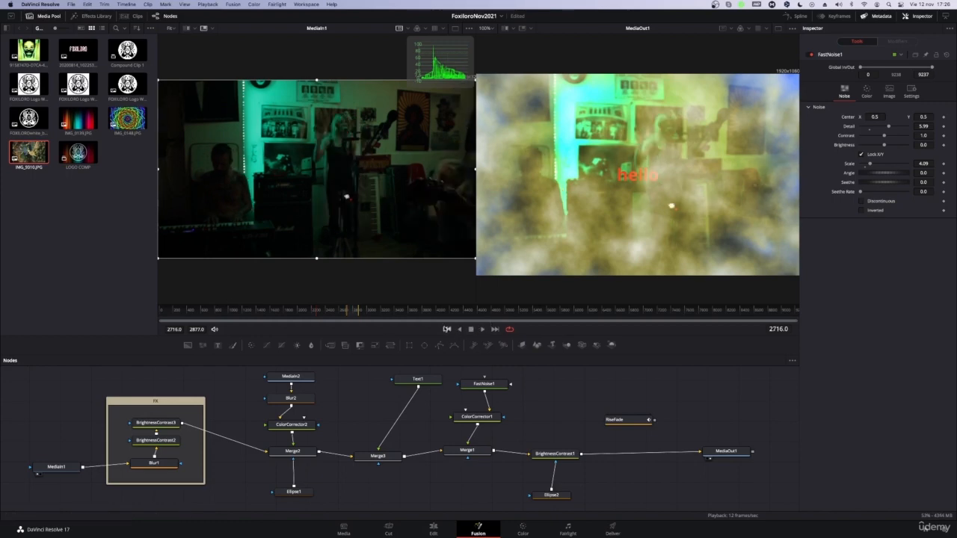
drag(252, 311, 84, 317)
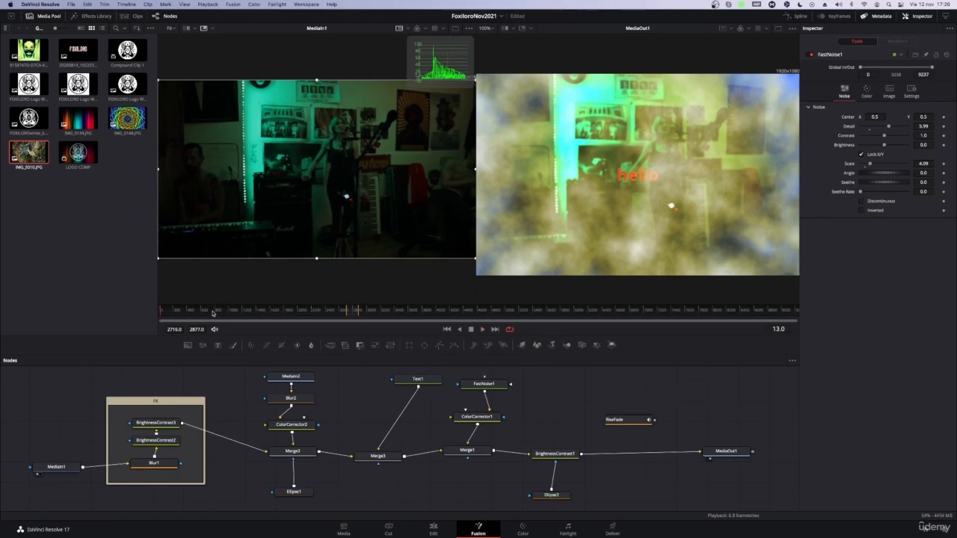
Step: Extend the render range to cover the whole composition, from frame 0 to frame 9237
click(330, 309)
drag(347, 311, 122, 316)
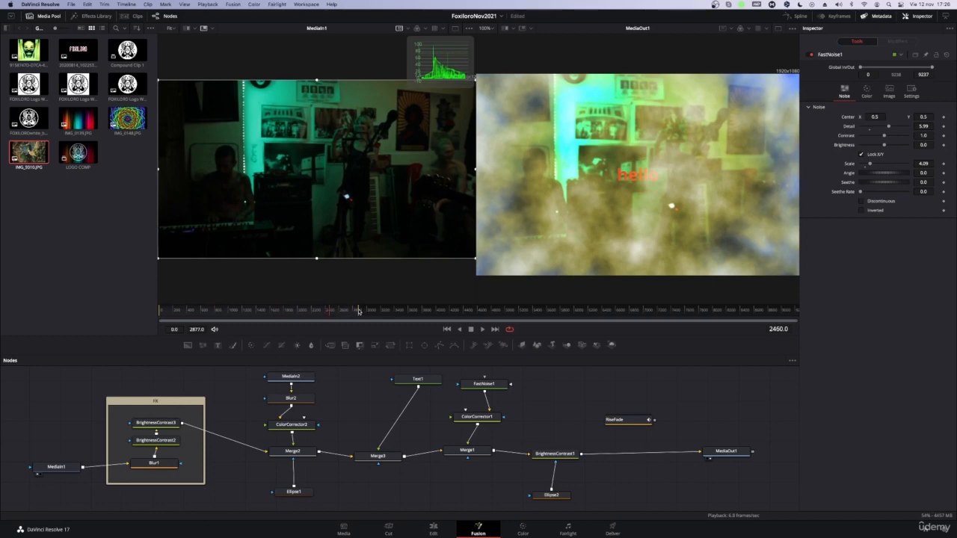
drag(359, 311, 822, 316)
Step: Add starting keyframes at frame 0 for FastNoise1's Center, Contrast, Brightness, Scale and Angle
drag(185, 312, 337, 319)
drag(679, 314, 46, 291)
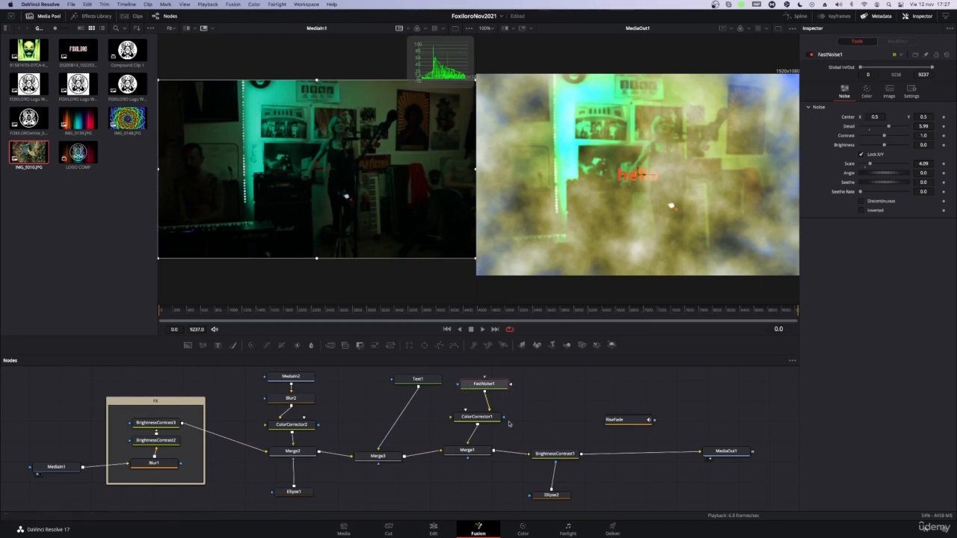
click(944, 118)
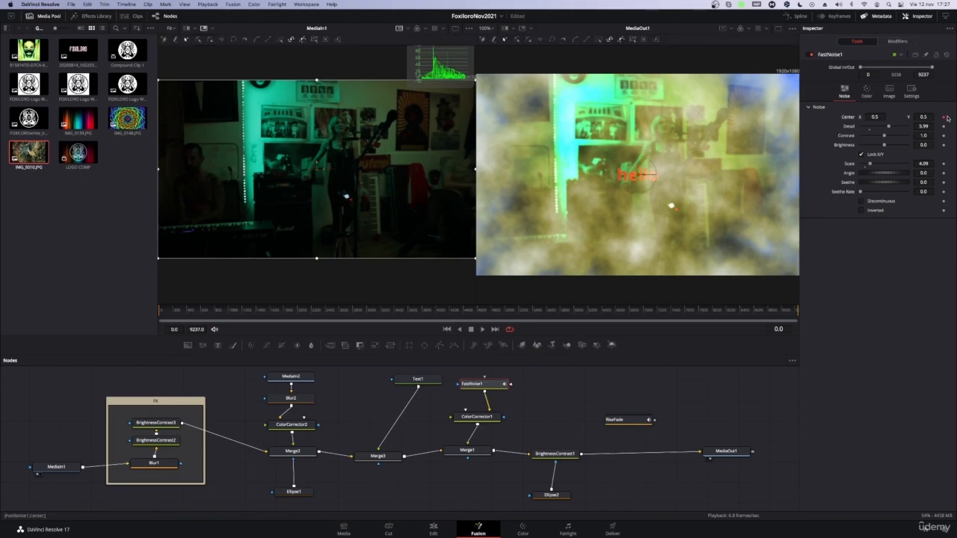
click(944, 136)
Step: At frame 9237, set FastNoise1's Center X to 1.101, Contrast to 2.78, Brightness to -1.0, Scale to 0.0 and Angle to -8413.0
click(794, 311)
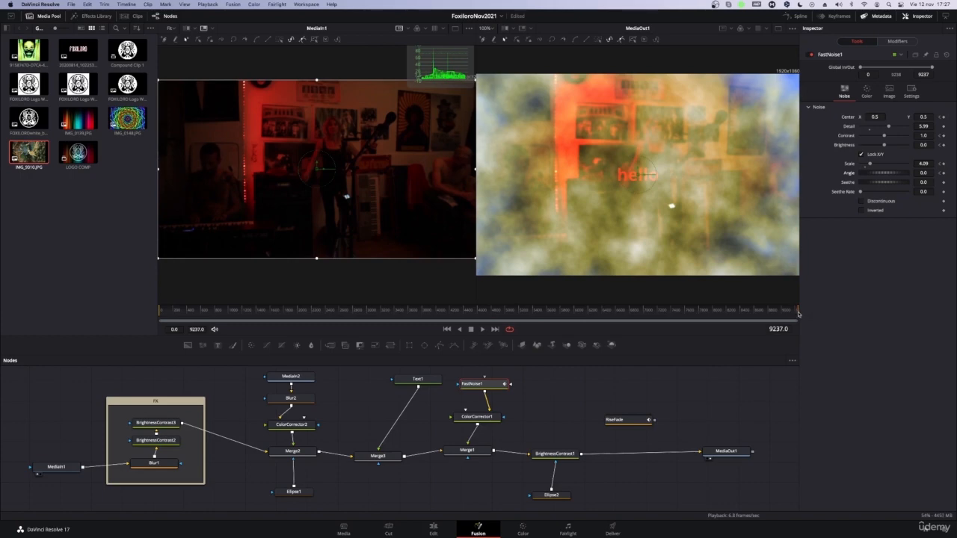
drag(889, 128, 903, 129)
key(super+z)
drag(874, 117, 890, 129)
drag(885, 137, 887, 141)
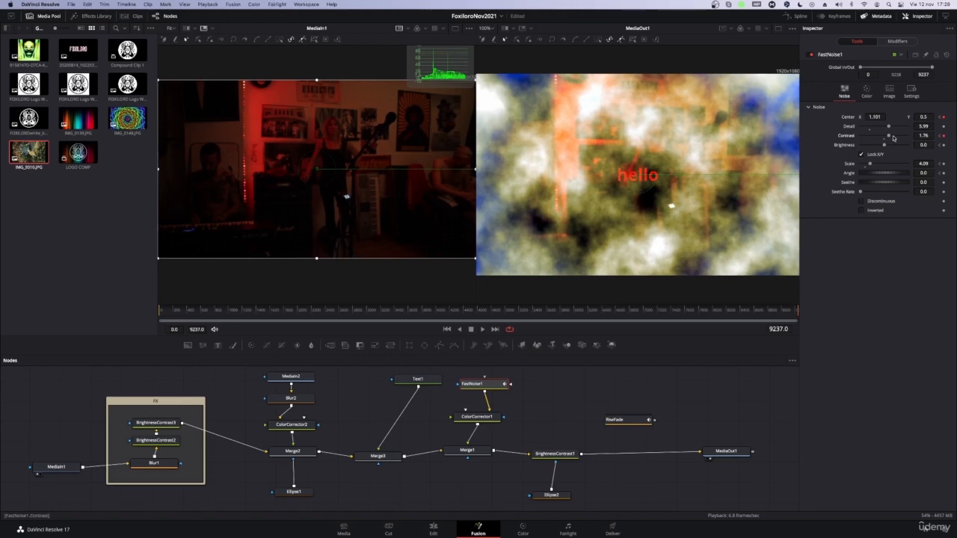
drag(890, 138, 860, 153)
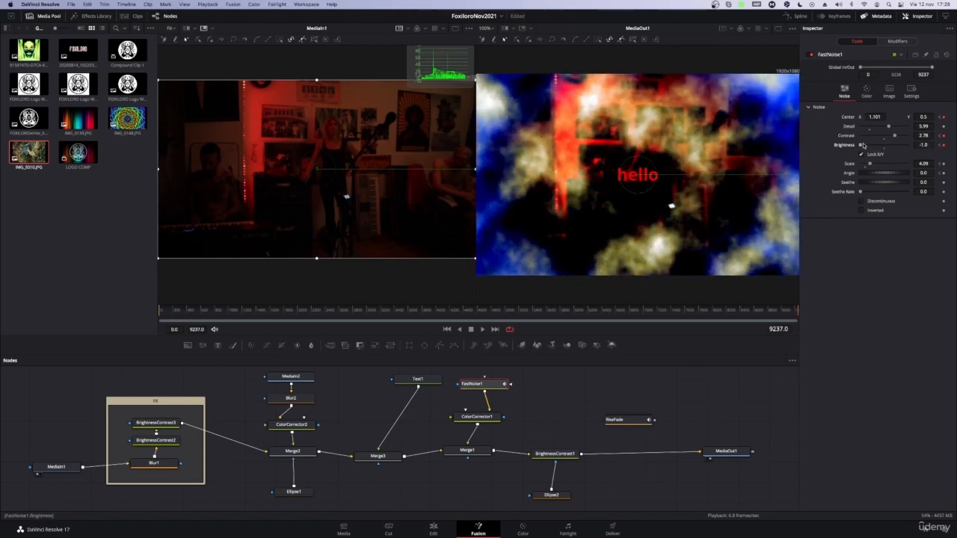
drag(871, 164, 628, 156)
drag(308, 150, 113, 150)
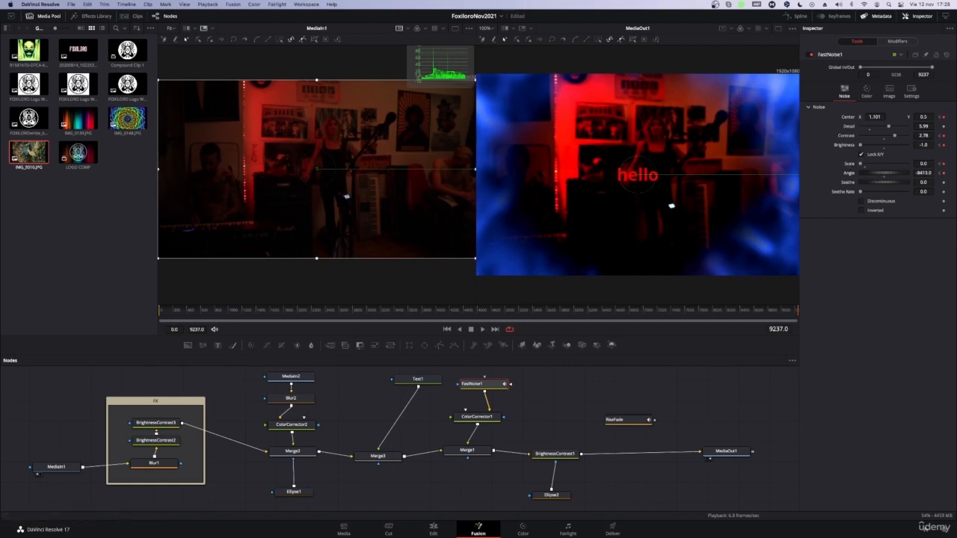
Step: Play back the animated noise from the start and at several further points, muting the audio along the way
drag(174, 312, 130, 320)
key(space)
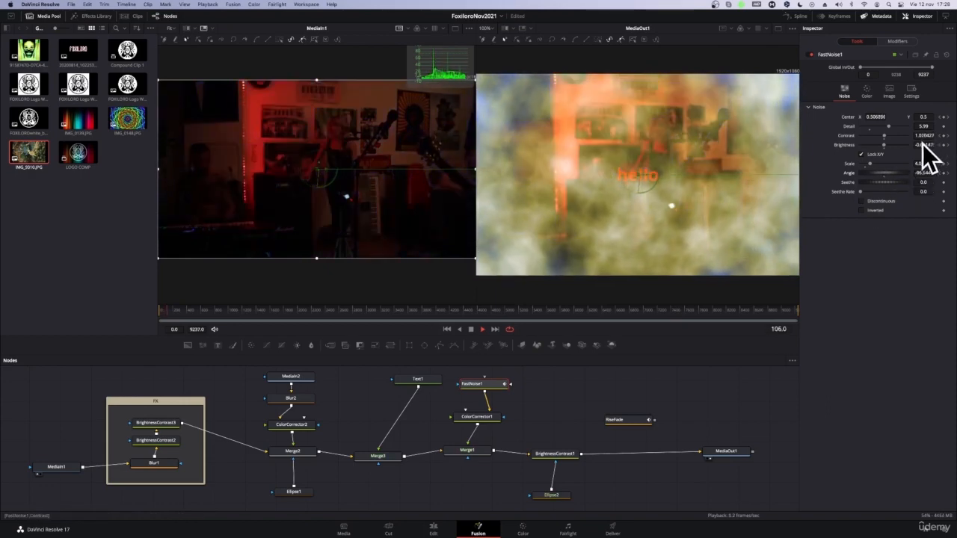
click(213, 310)
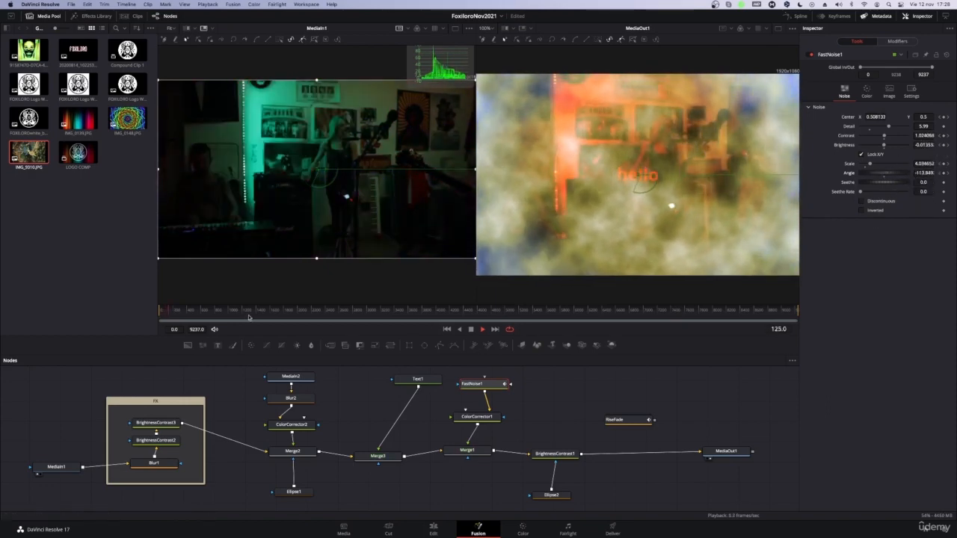
click(240, 310)
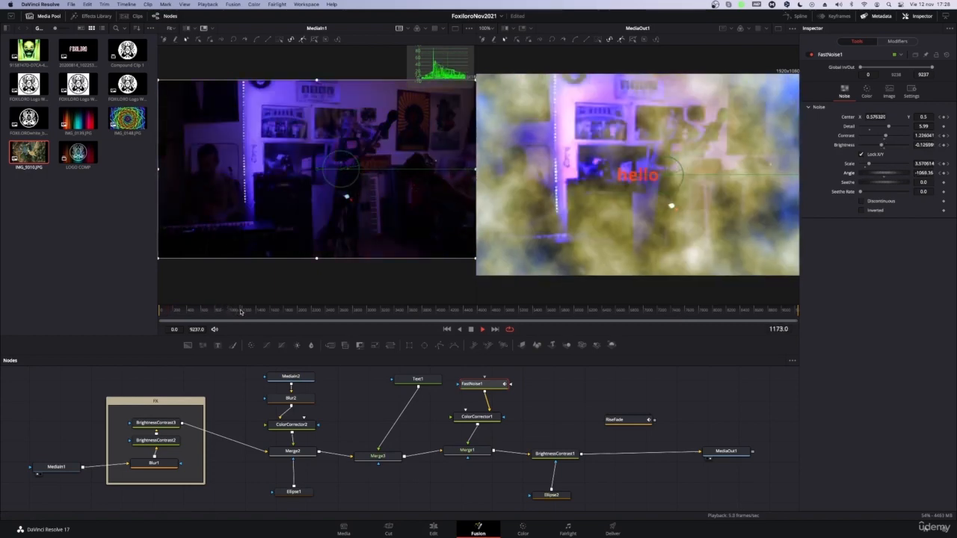
click(471, 310)
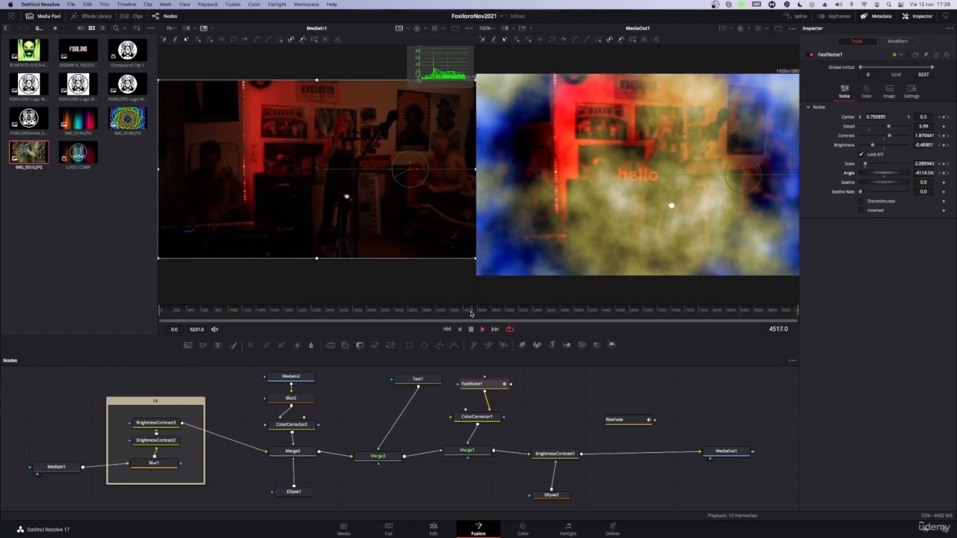
click(214, 330)
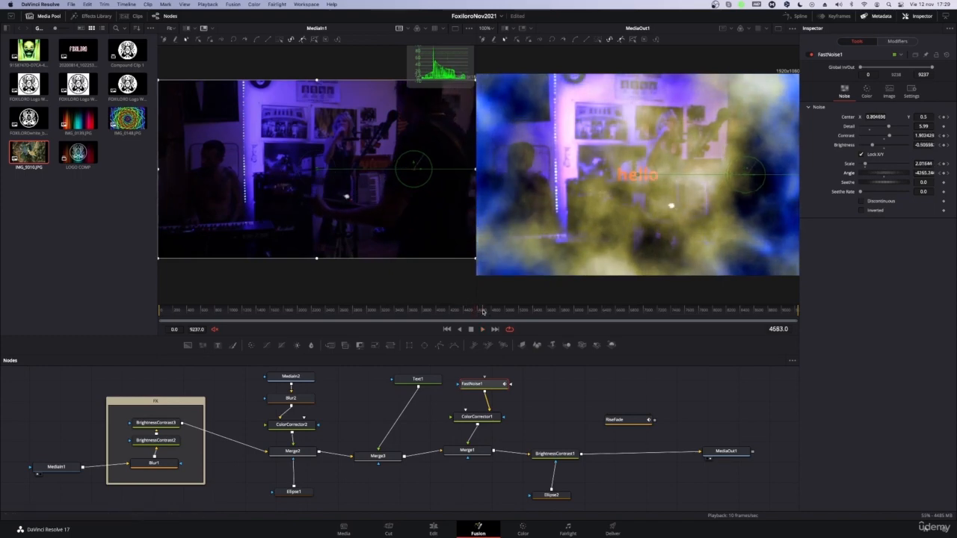
click(698, 311)
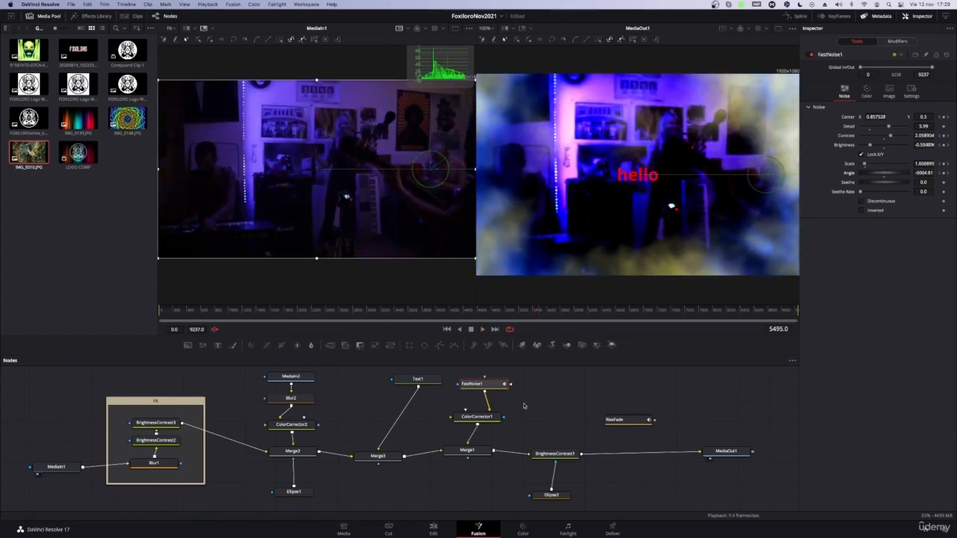
Step: Delete the unconnected RiseFade node from the node graph
click(625, 419)
key(Delete)
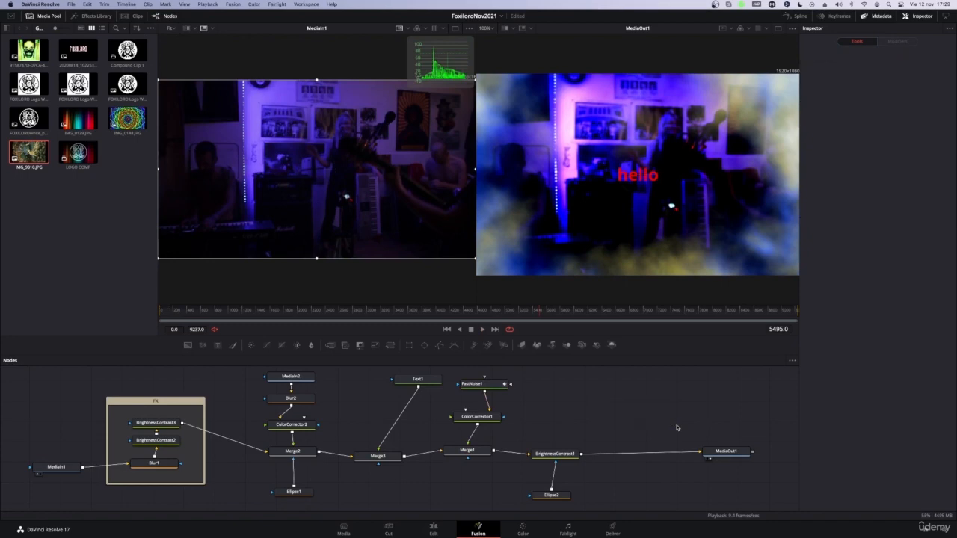
Step: Show the keyframe editor with FastNoise1 selected and give it most of the width beside the node graph
click(474, 384)
click(838, 16)
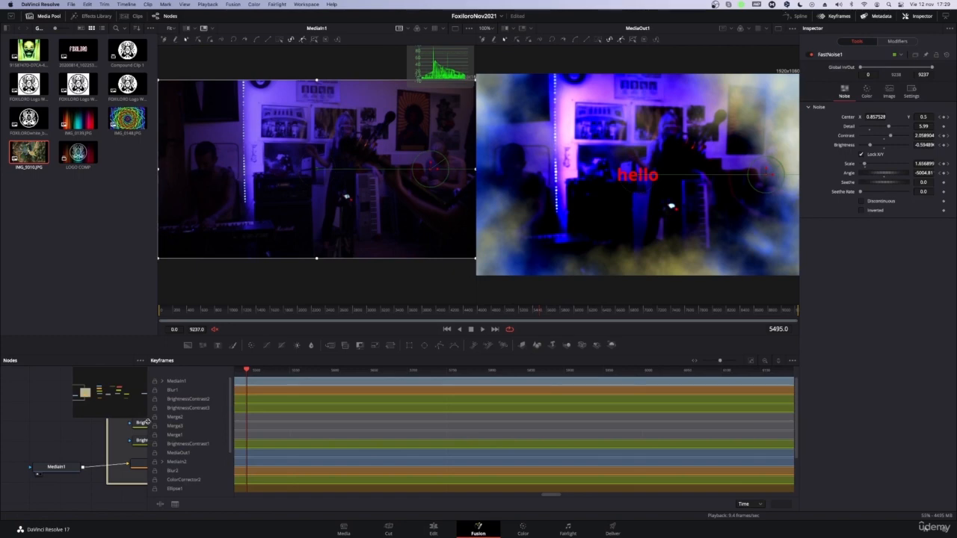
drag(148, 422, 566, 390)
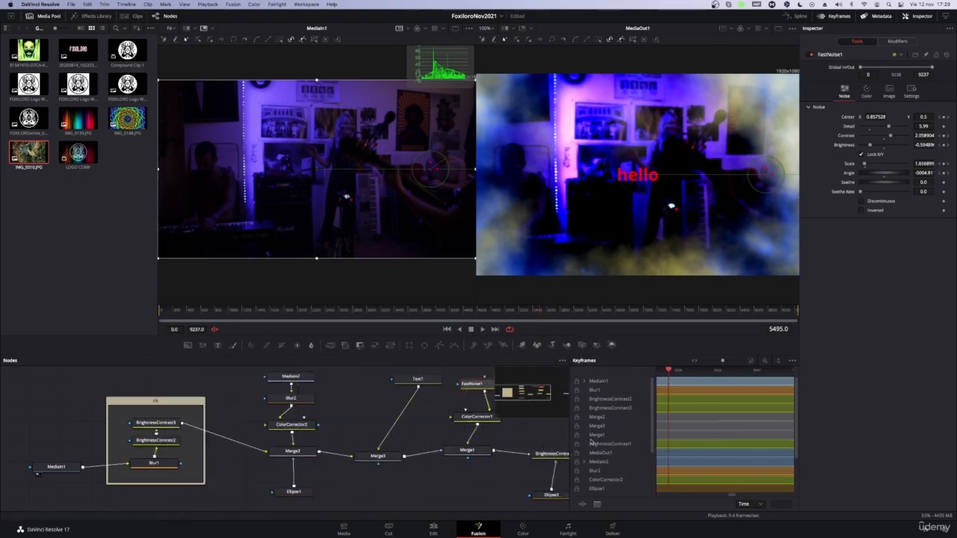
drag(568, 432, 163, 390)
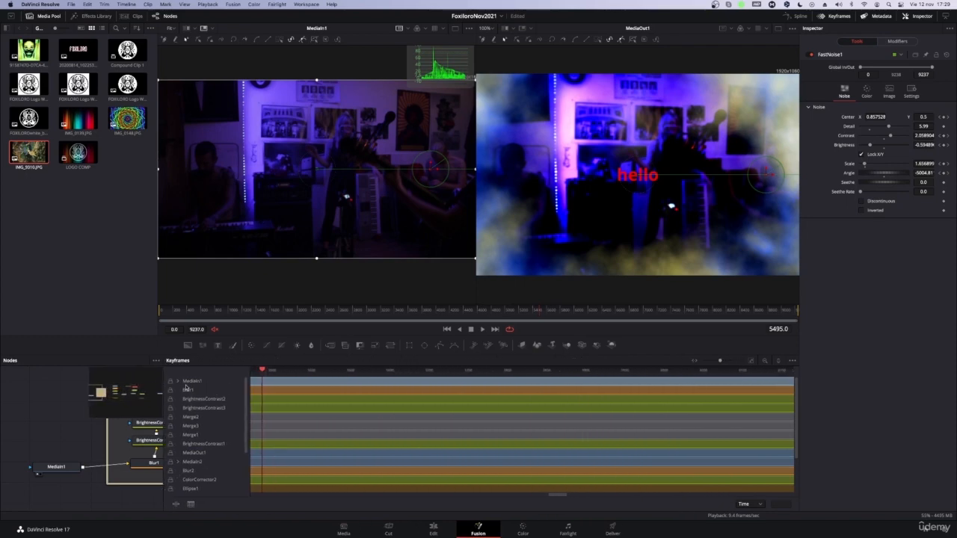
Step: Look through the keyframe editor's track list and examine MediaIn1's left and right audio channels, leaving the track collapsed
scroll(201, 481, down, 3)
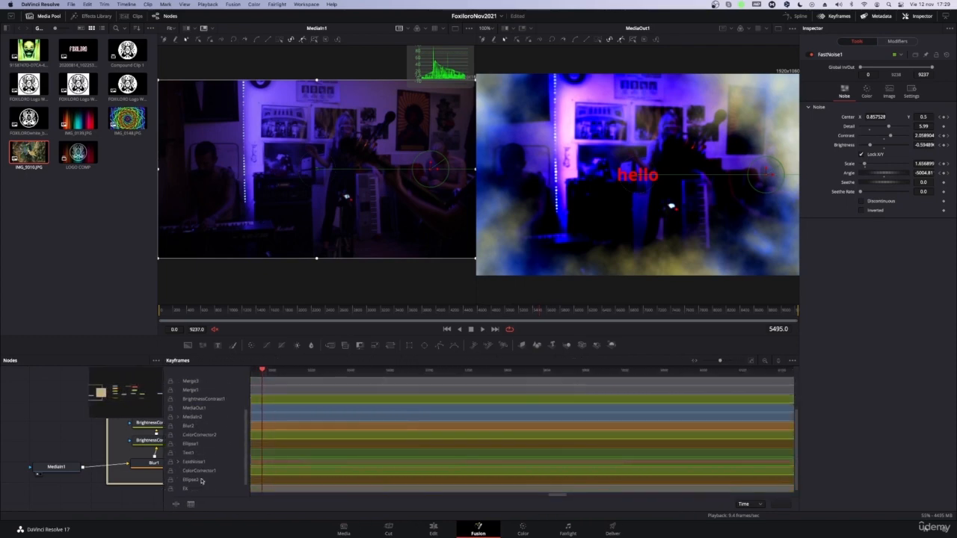
scroll(201, 481, up, 3)
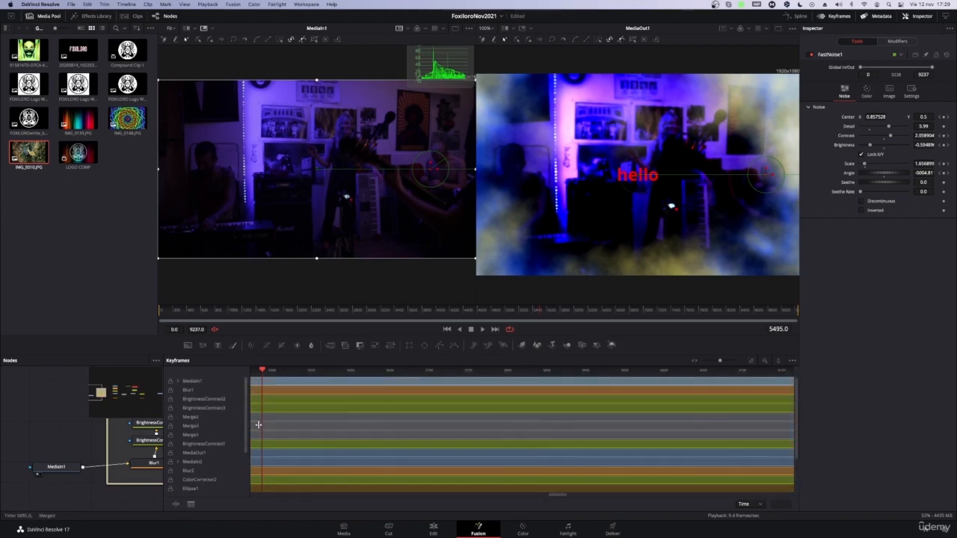
scroll(217, 471, down, 3)
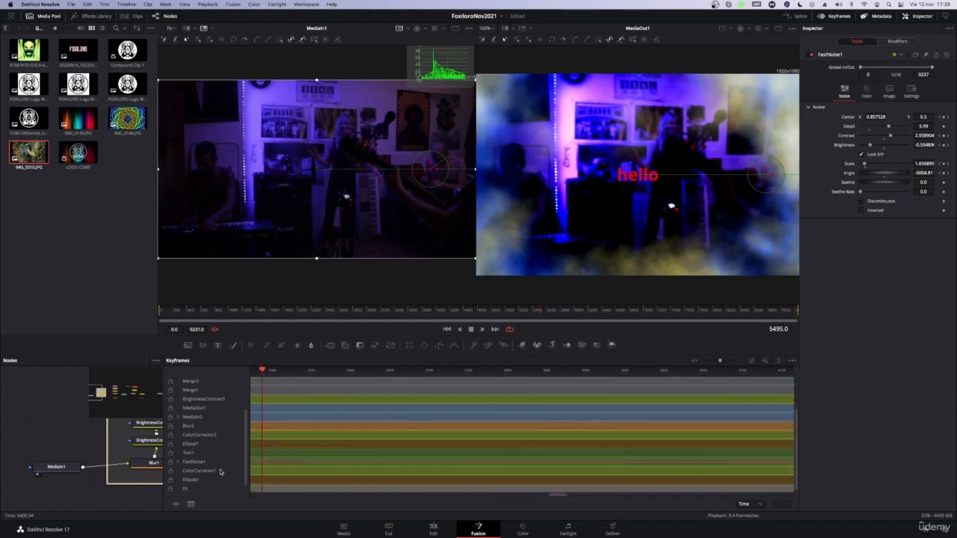
scroll(220, 471, up, 3)
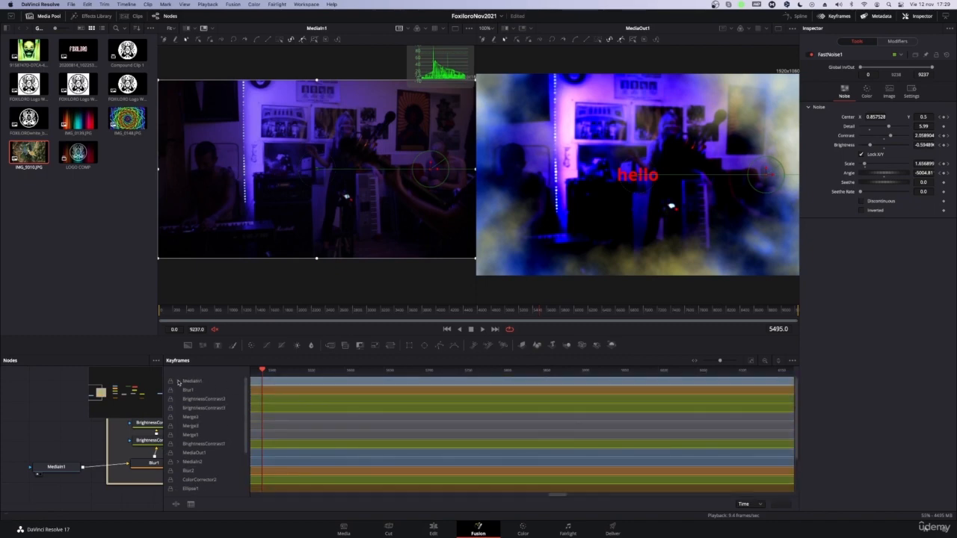
click(178, 383)
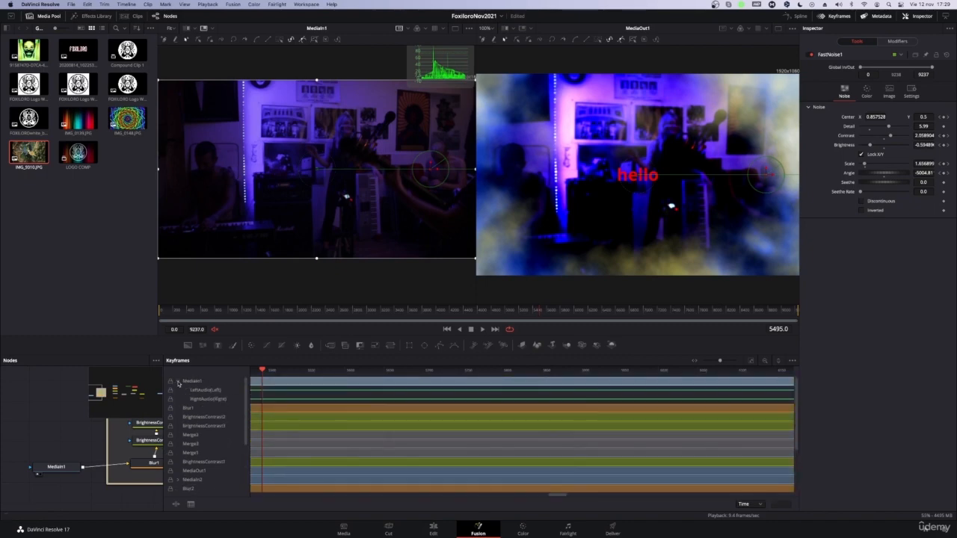
click(211, 391)
click(211, 399)
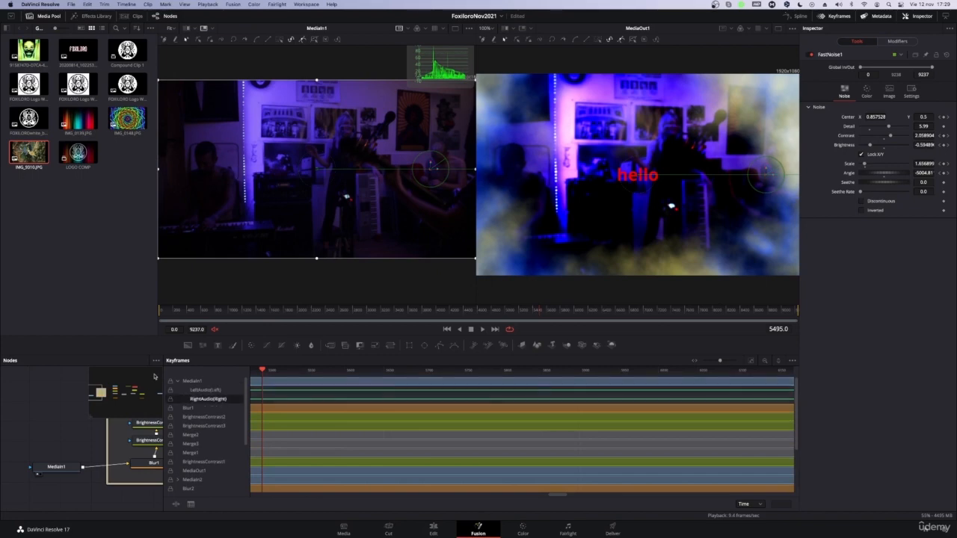
click(176, 382)
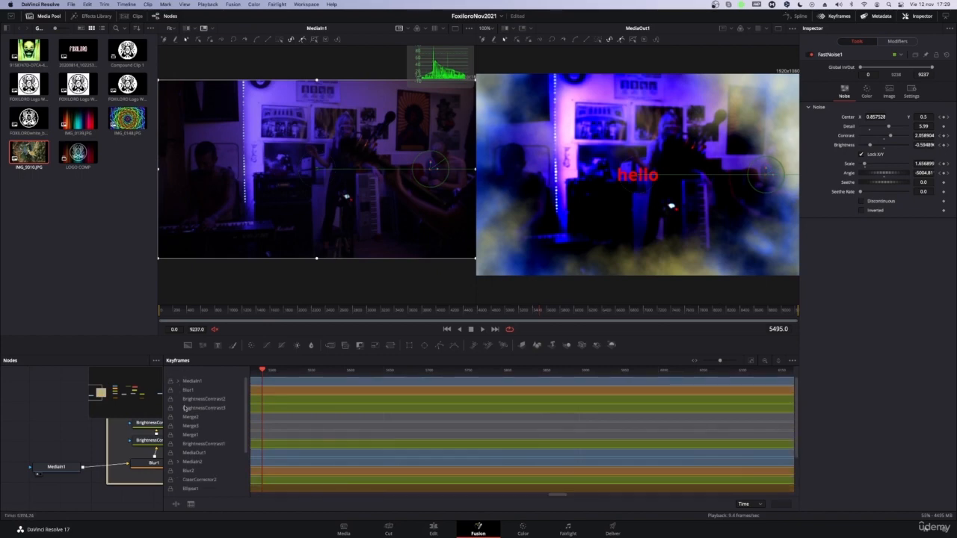
Step: Examine MediaIn2's audio channels in the keyframe editor, collapse them, and look over the remaining tracks
scroll(208, 464, down, 1)
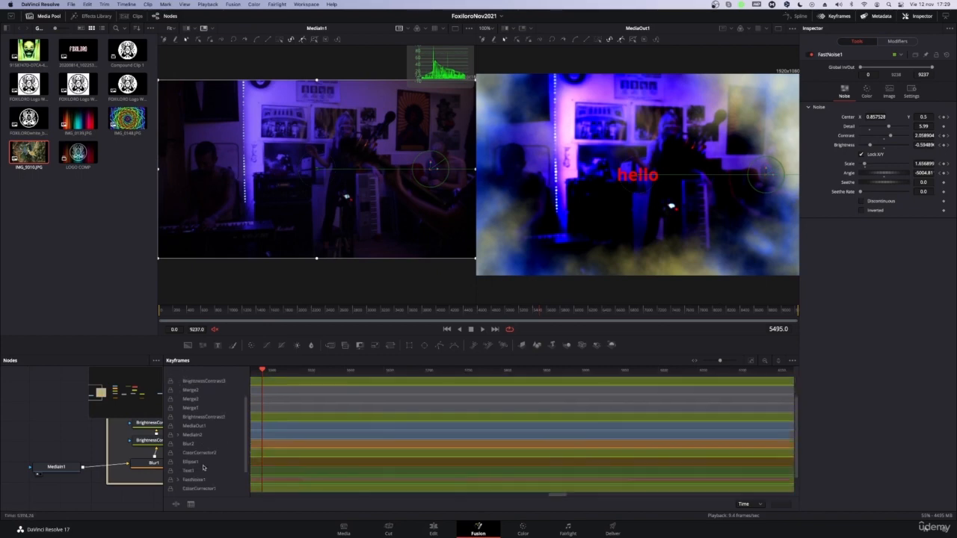
click(178, 436)
click(204, 453)
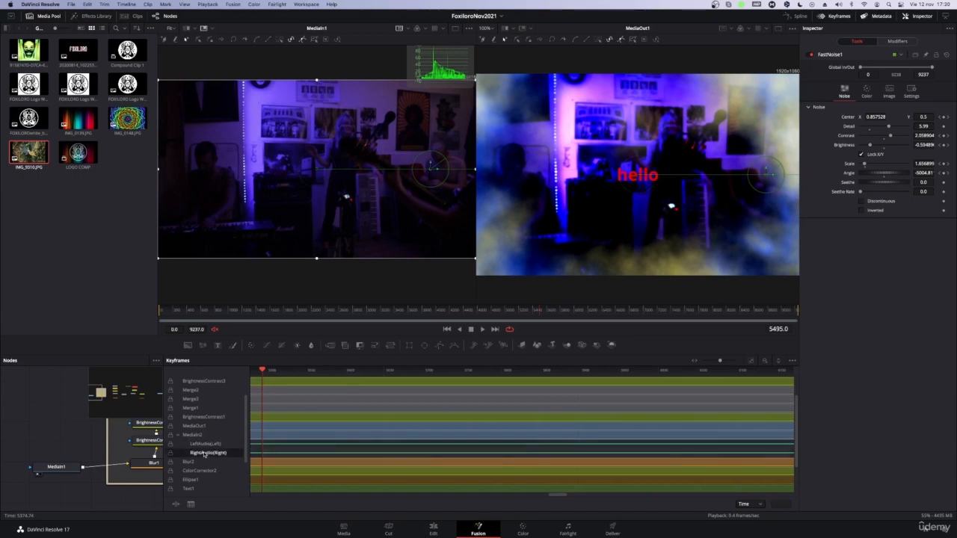
click(178, 435)
scroll(218, 458, down, 1)
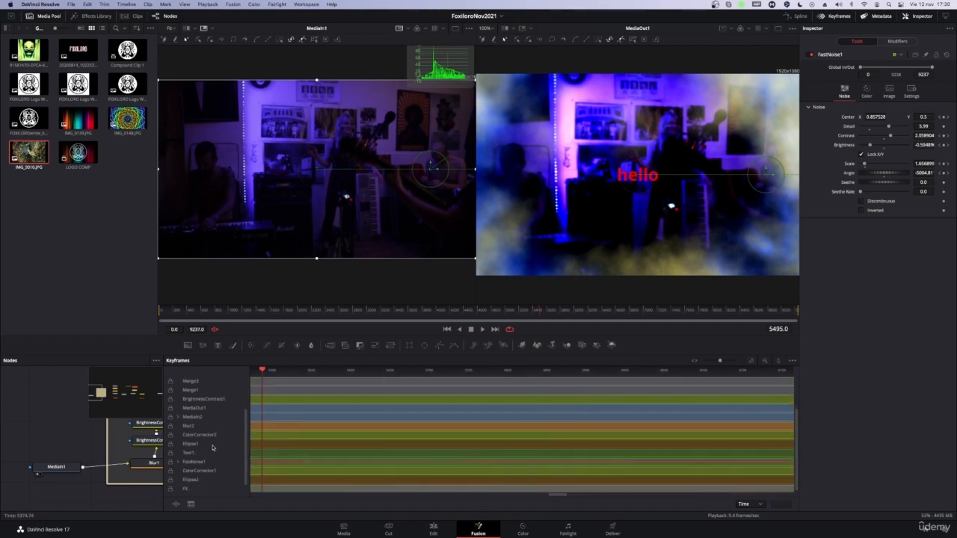
scroll(207, 482, up, 2)
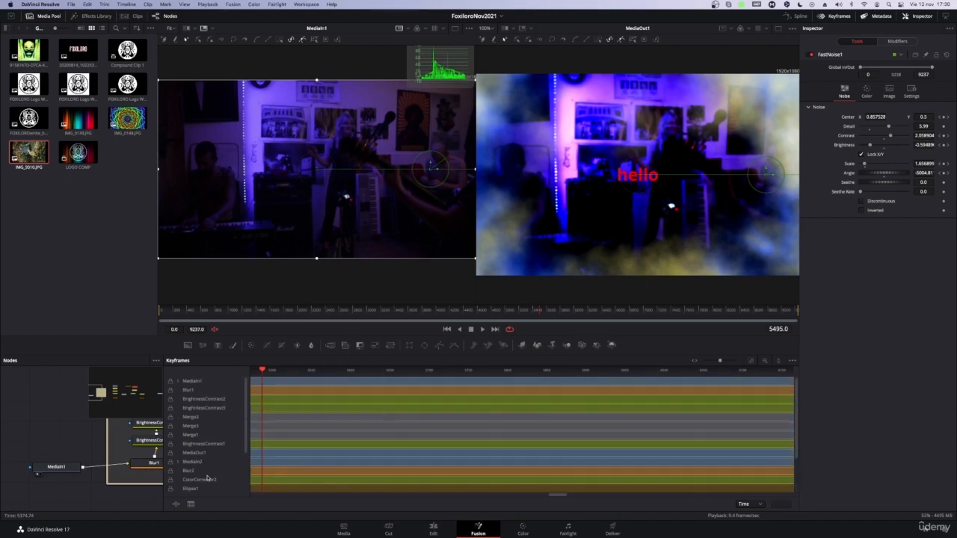
Step: Select the Merge2, Merge3 and Merge1 tracks in turn to locate each merge in the node graph, ending on Merge3
click(192, 417)
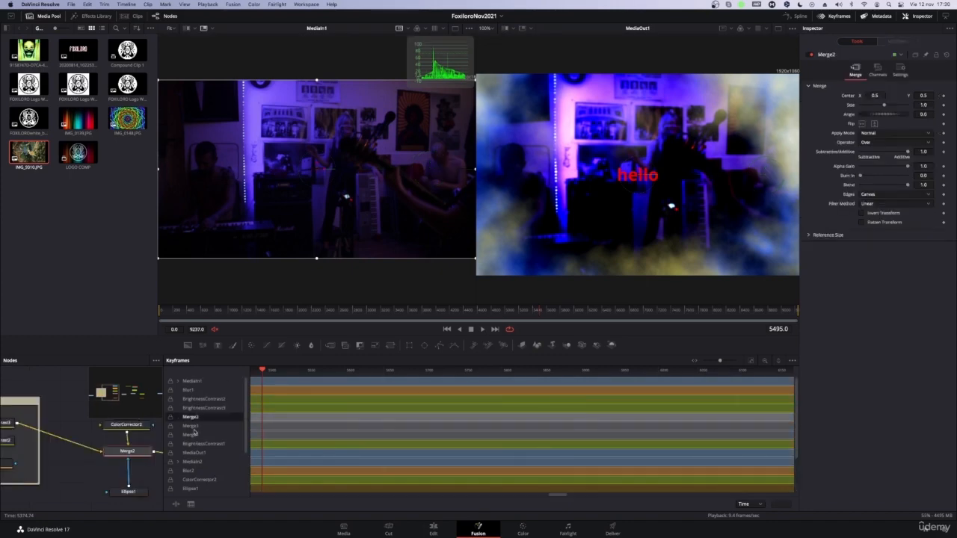
click(191, 426)
click(192, 436)
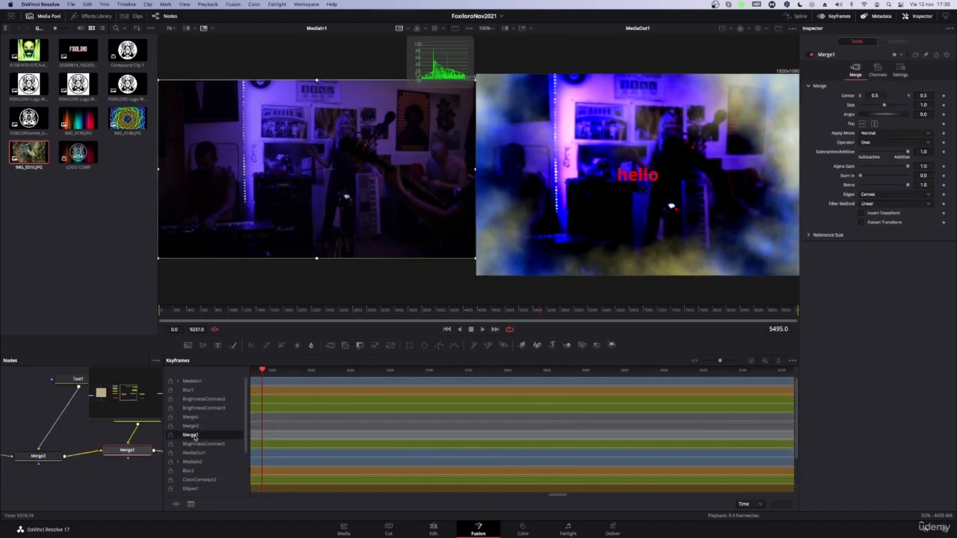
click(193, 427)
click(192, 417)
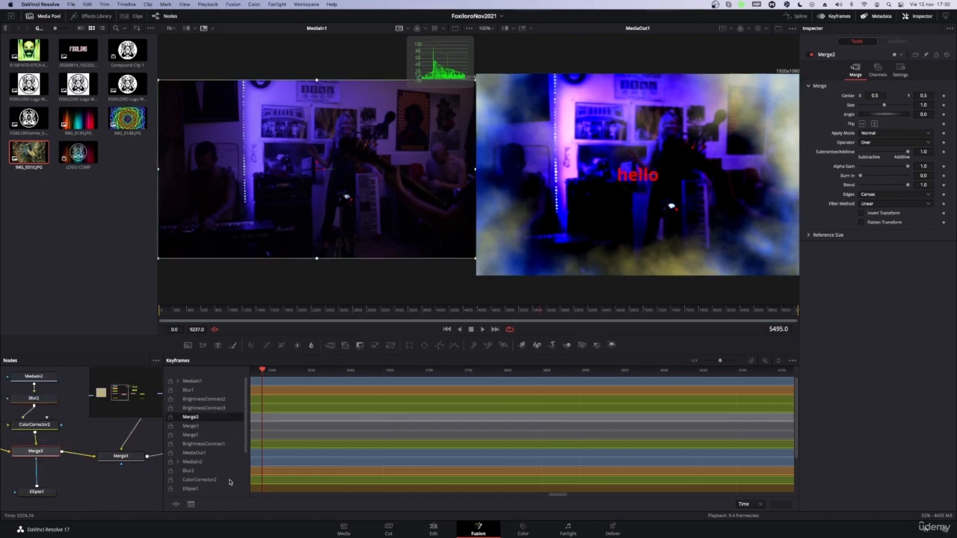
click(194, 425)
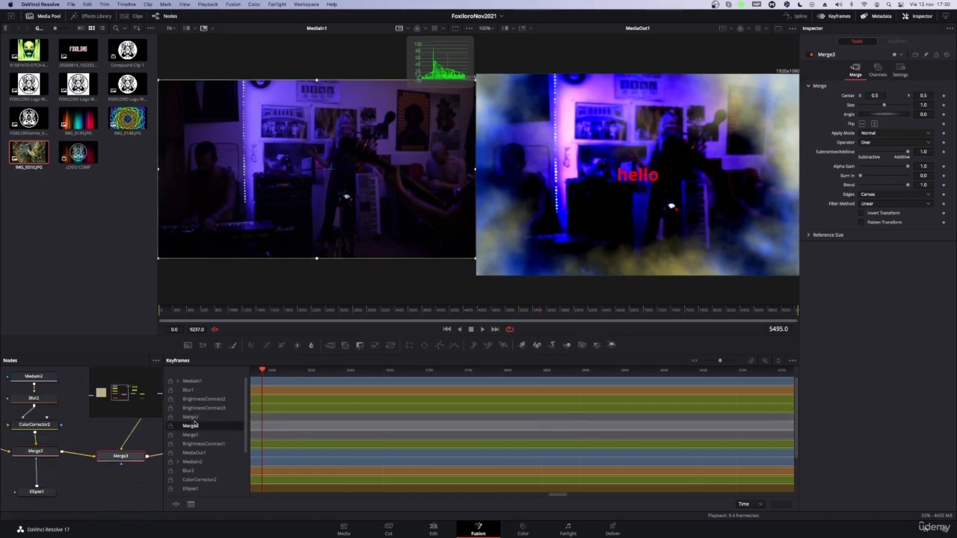
Step: Move the Text1 node directly above Merge3 in the node graph and select the Merge1 track
scroll(116, 473, up, 5)
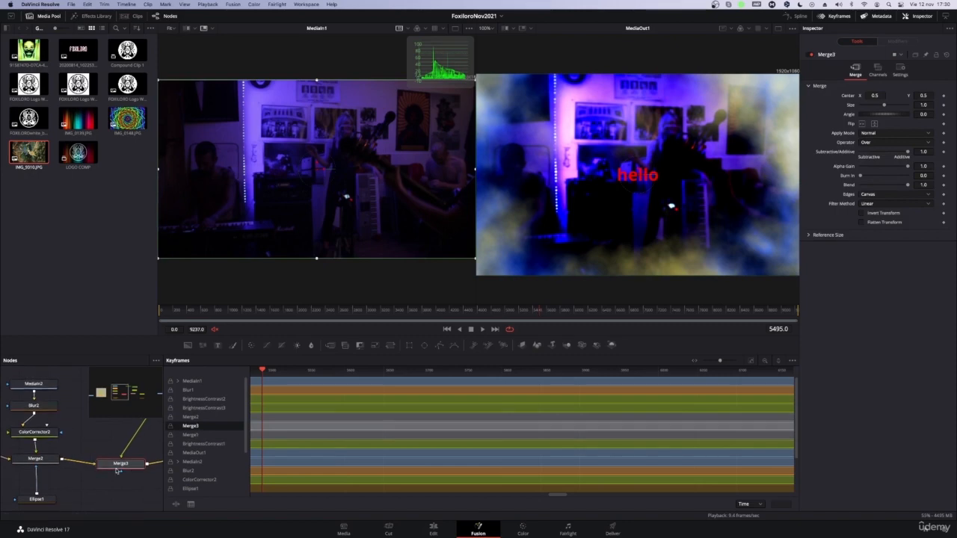
scroll(116, 474, up, 1)
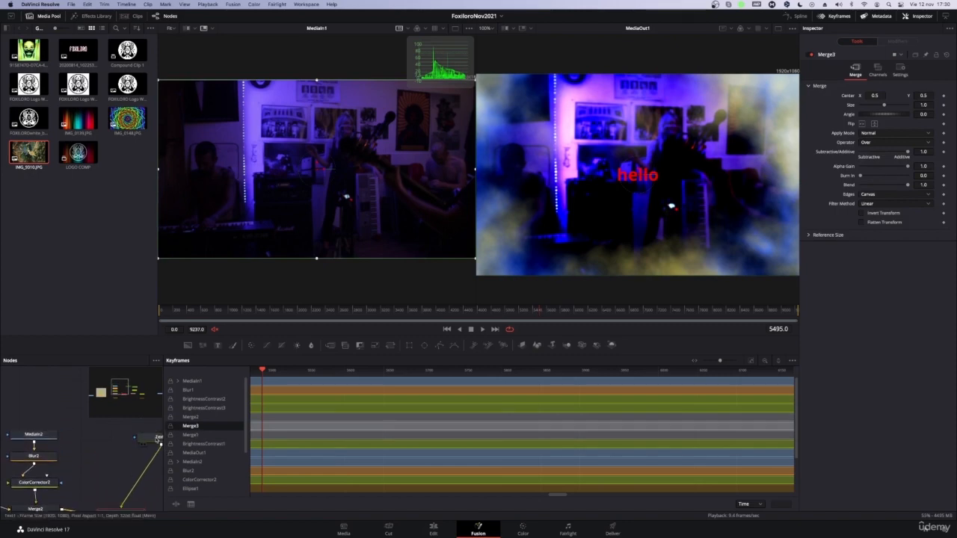
drag(160, 438, 108, 447)
click(185, 426)
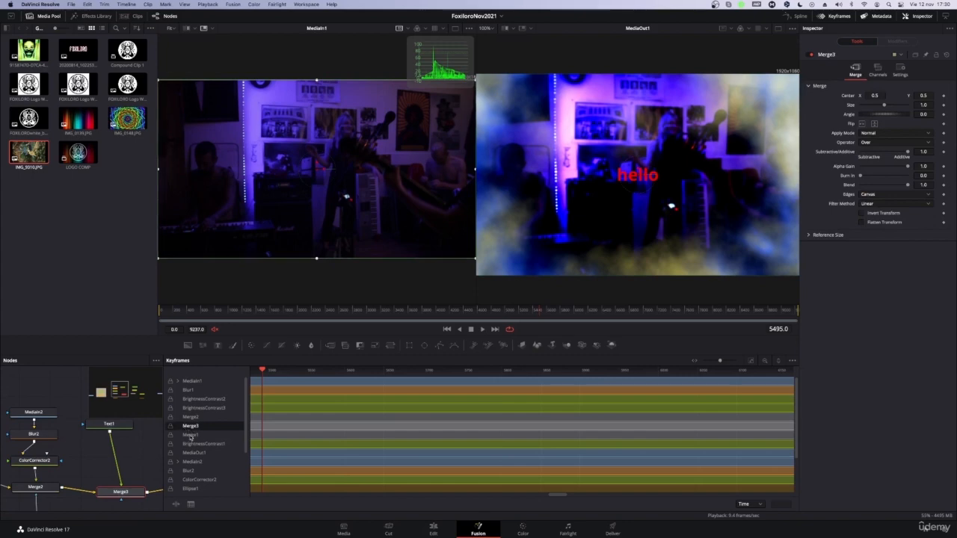
click(190, 435)
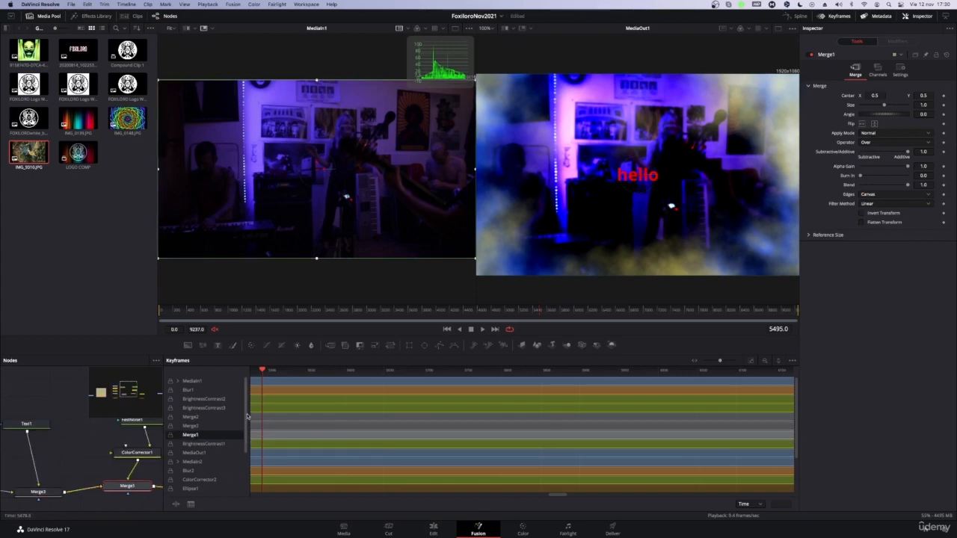
Step: Try starting the FastNoise1 segment at frame 134, preview the opening frames, and return the segment to frame 0
drag(559, 497, 513, 503)
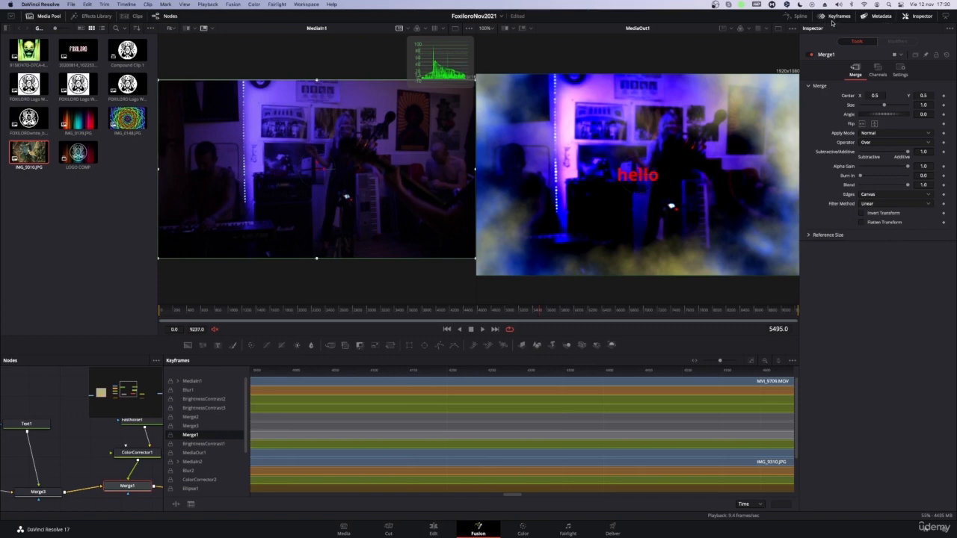
drag(513, 497, 391, 521)
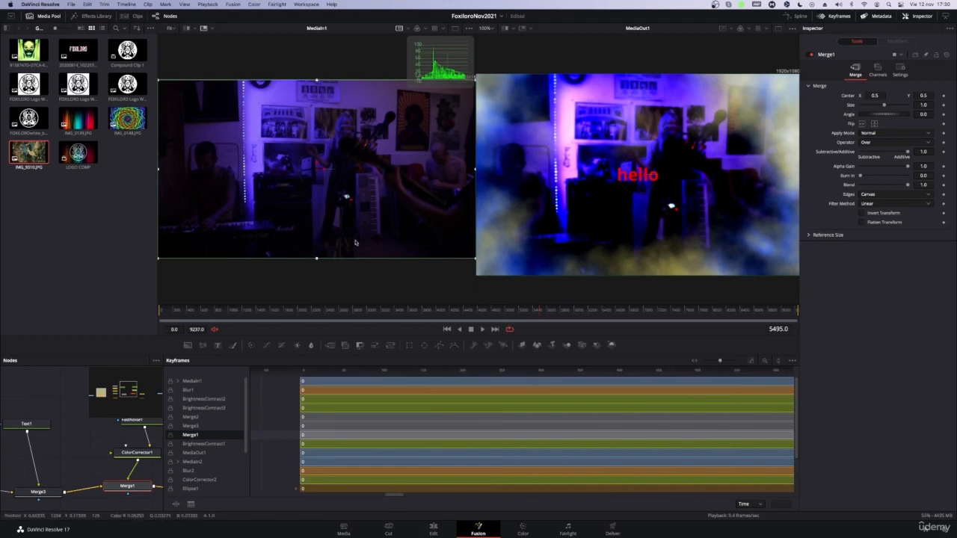
drag(246, 405, 247, 438)
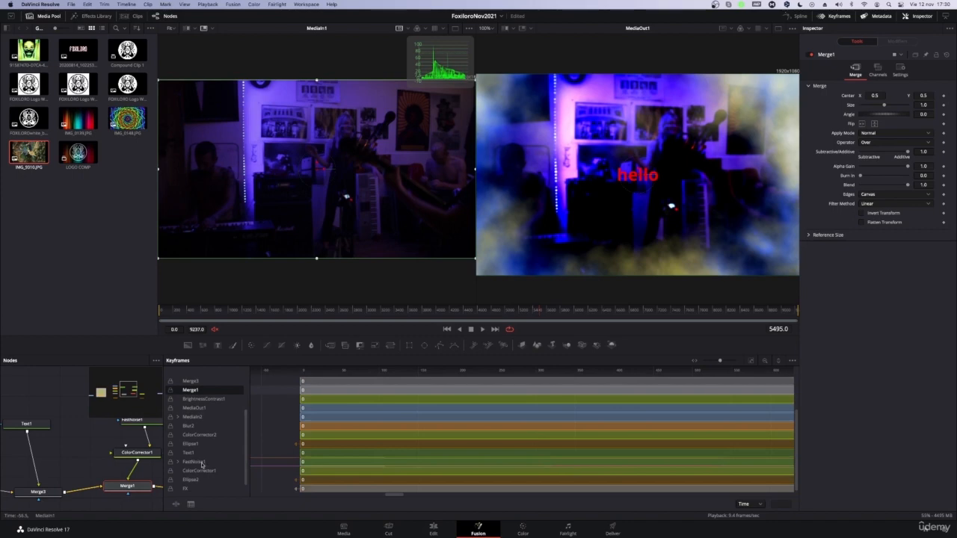
click(201, 462)
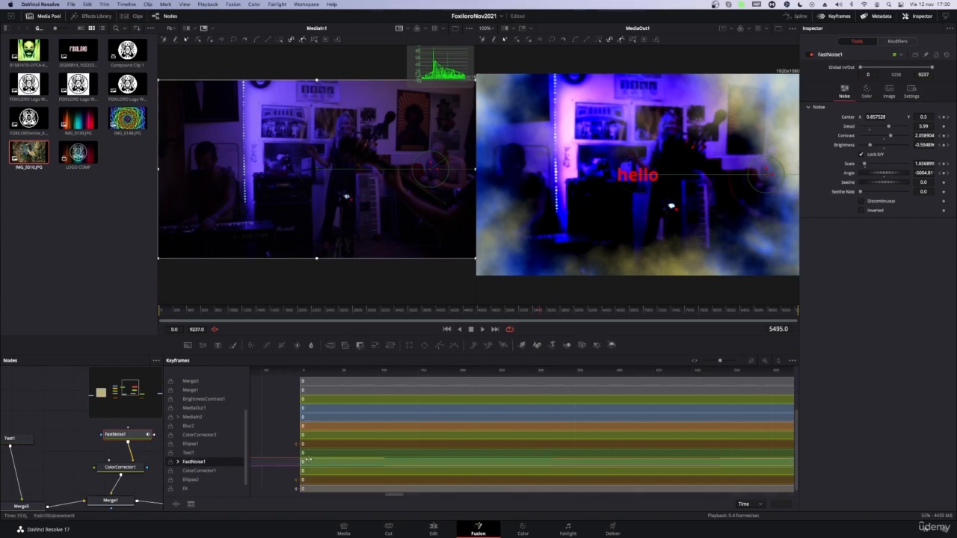
drag(306, 460, 409, 461)
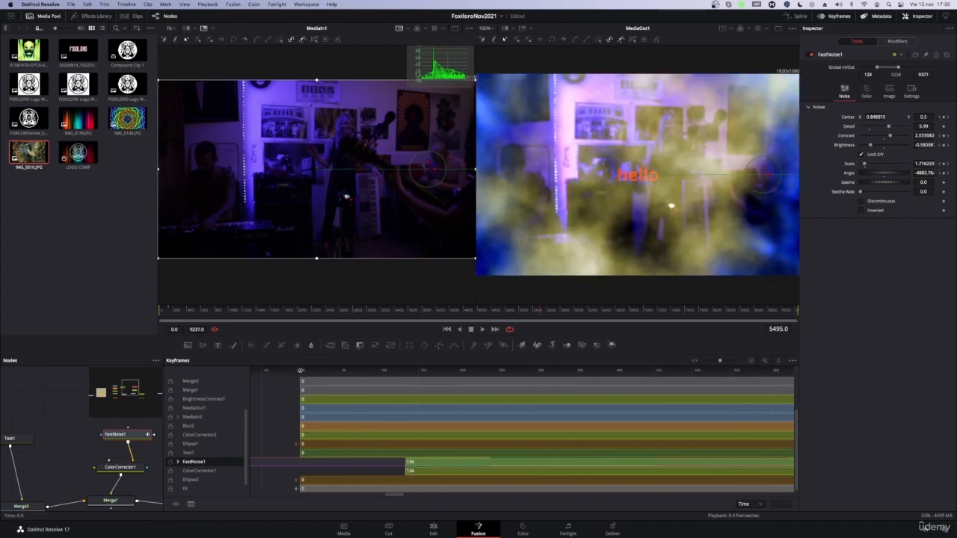
click(165, 311)
mouse_move(165, 312)
mouse_down()
mouse_move(174, 313)
mouse_move(153, 316)
mouse_move(174, 321)
mouse_move(163, 330)
mouse_up()
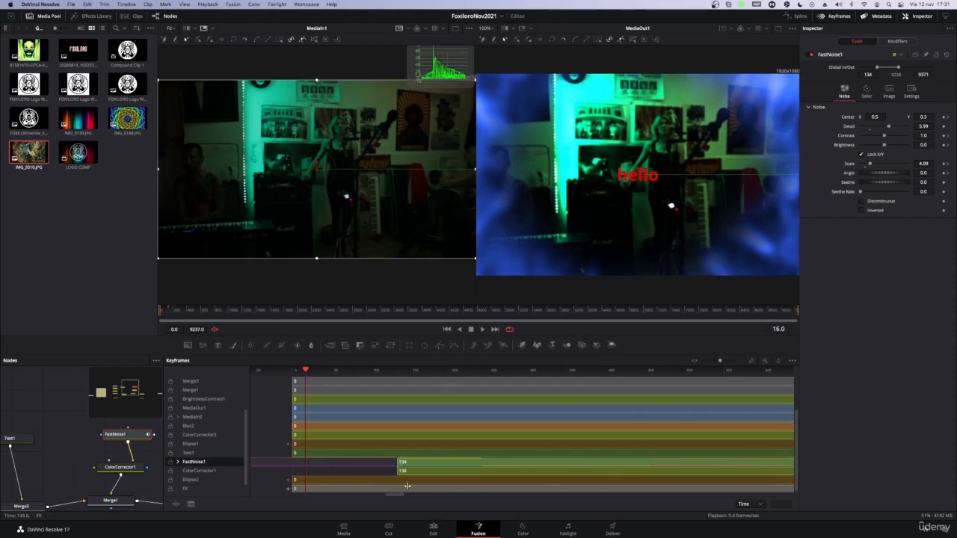
drag(399, 462, 294, 468)
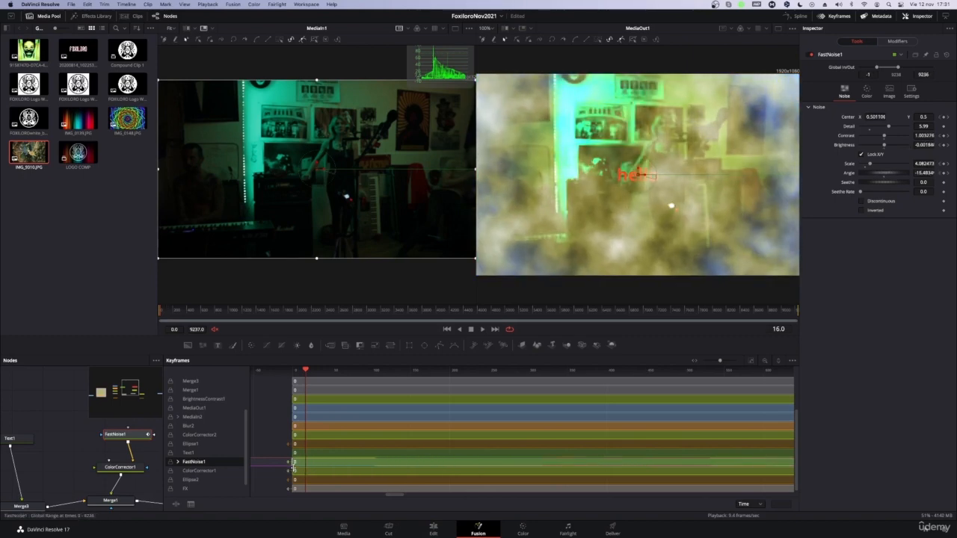
Step: Expand the FastNoise1 track and go through its animated Center, Contrast, Brightness, Scale and Angle parameters
click(178, 462)
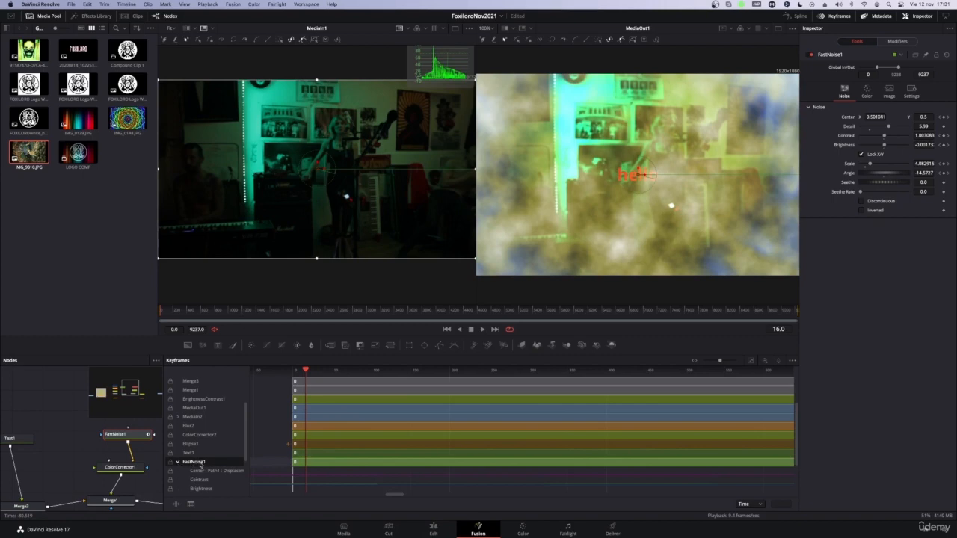
scroll(217, 458, down, 2)
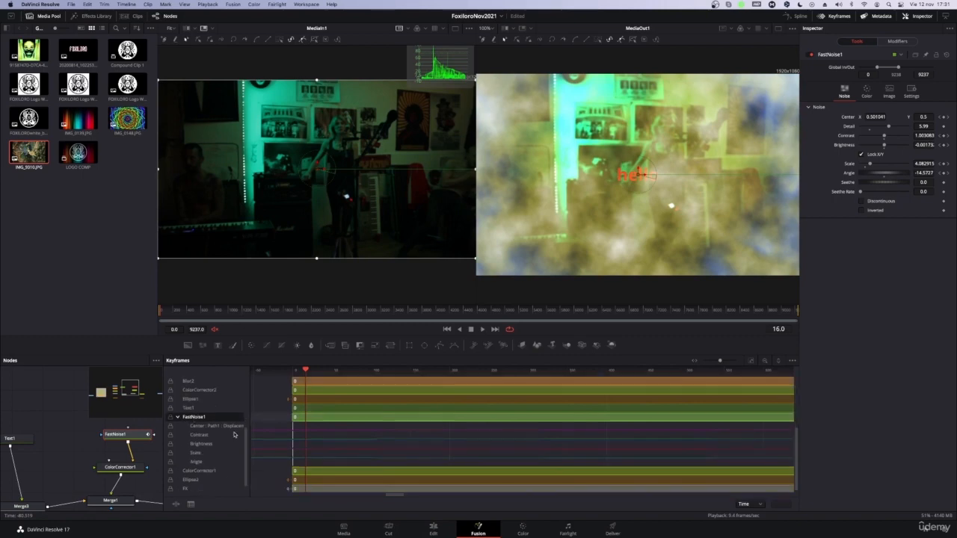
click(213, 428)
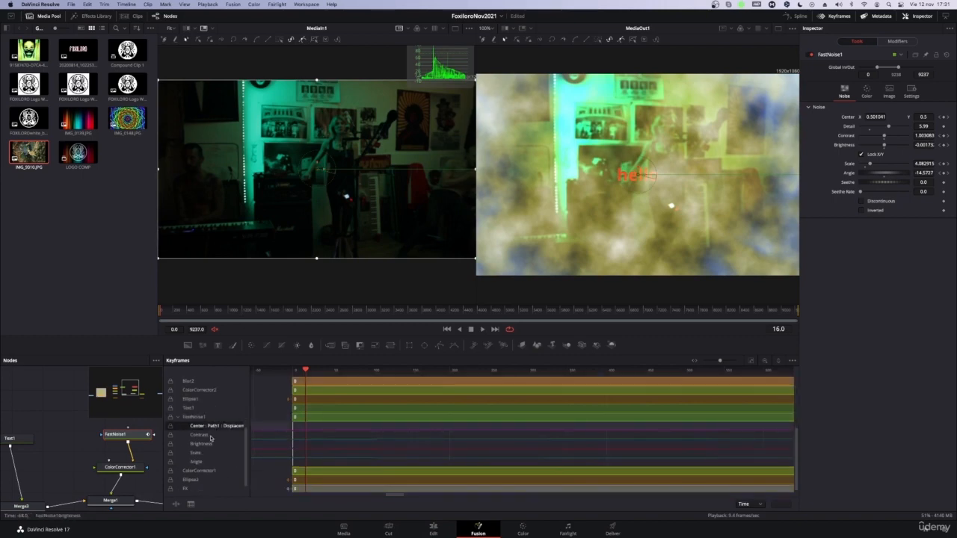
click(211, 437)
click(207, 445)
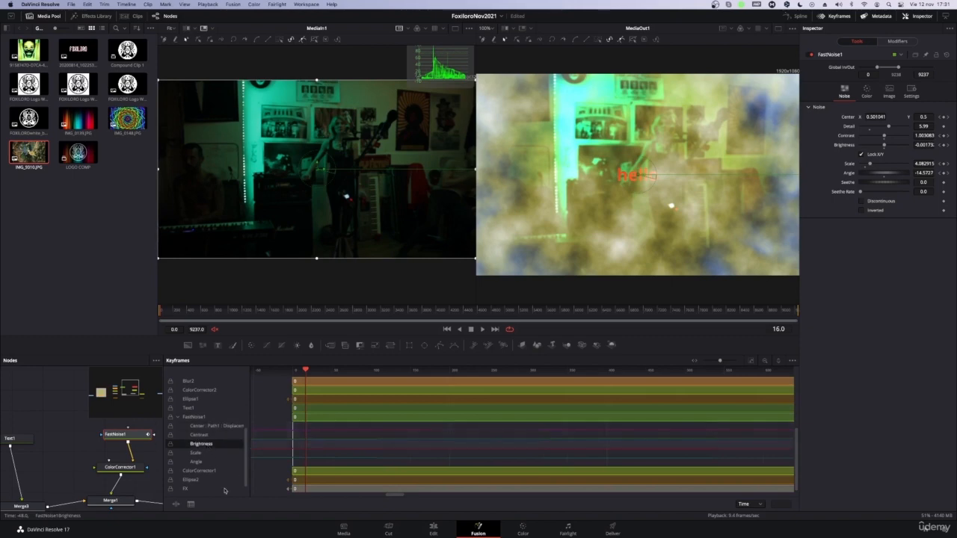
click(202, 453)
click(212, 462)
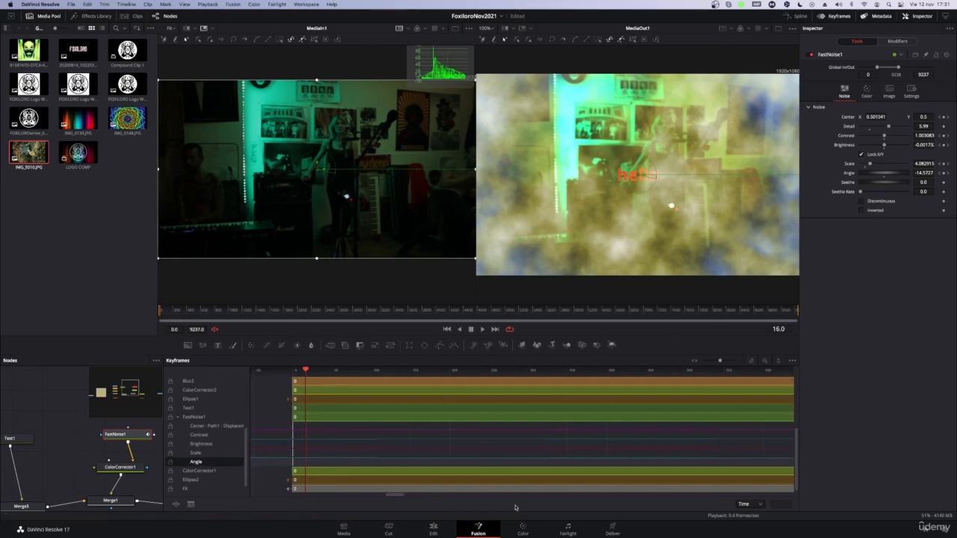
Step: Widen the time range shown in the keyframe editor and examine FastNoise1's Brightness and Contrast tracks
drag(720, 361, 719, 362)
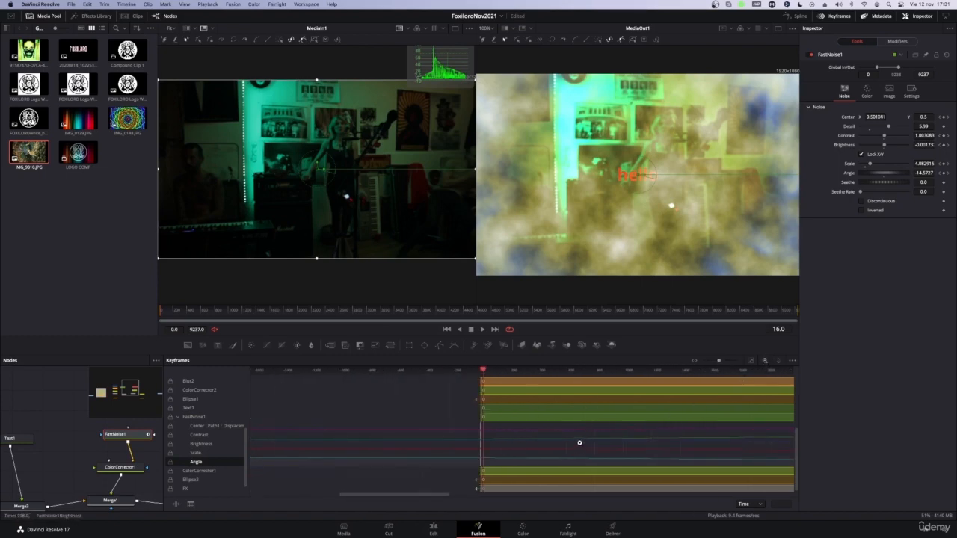
click(553, 451)
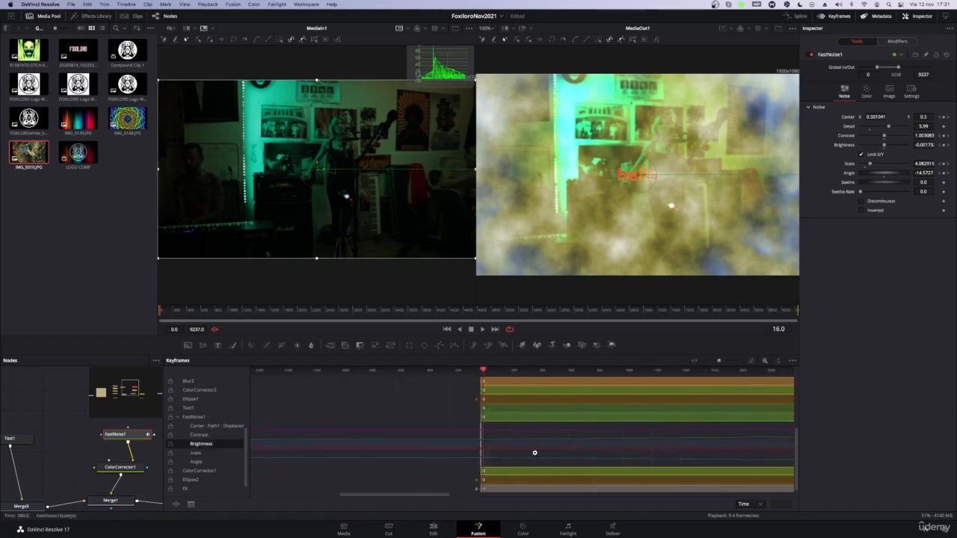
click(532, 435)
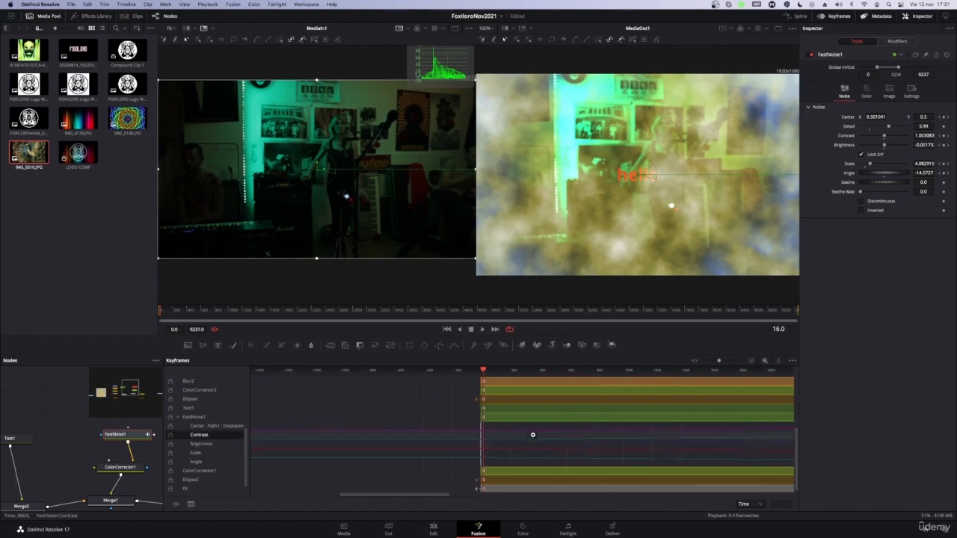
Step: Filter the keyframe editor to show only the selected tool's tracks, and restore the display of all tools
click(777, 361)
click(779, 363)
click(779, 362)
click(781, 363)
click(791, 361)
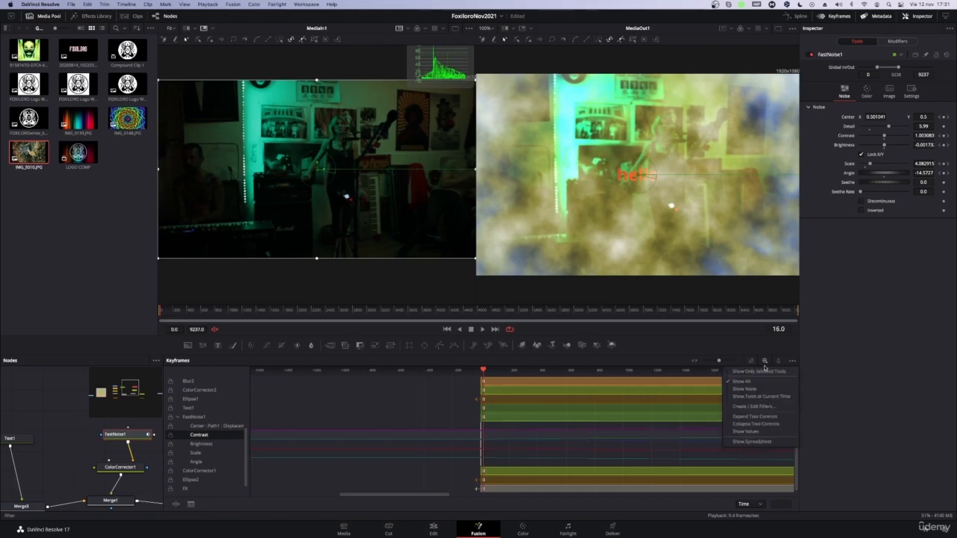
click(745, 372)
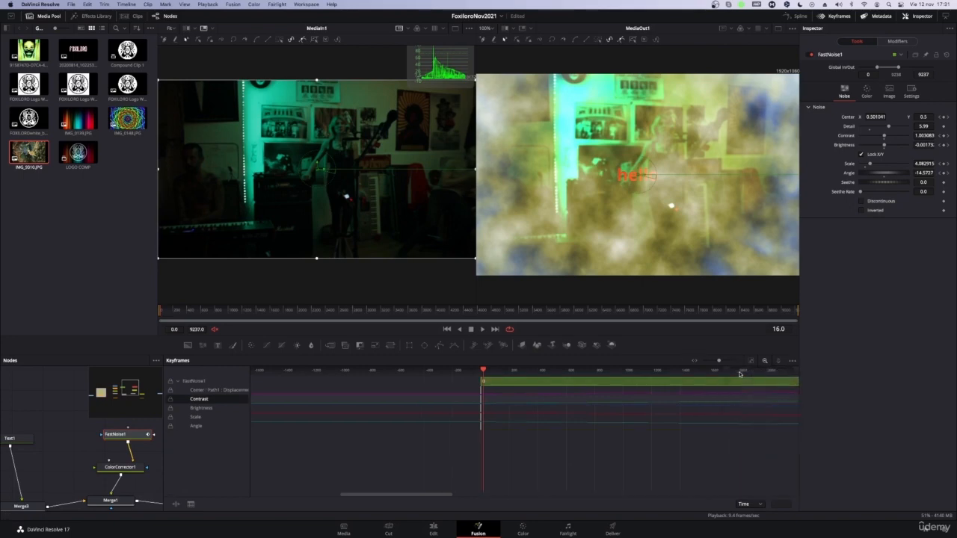
click(791, 361)
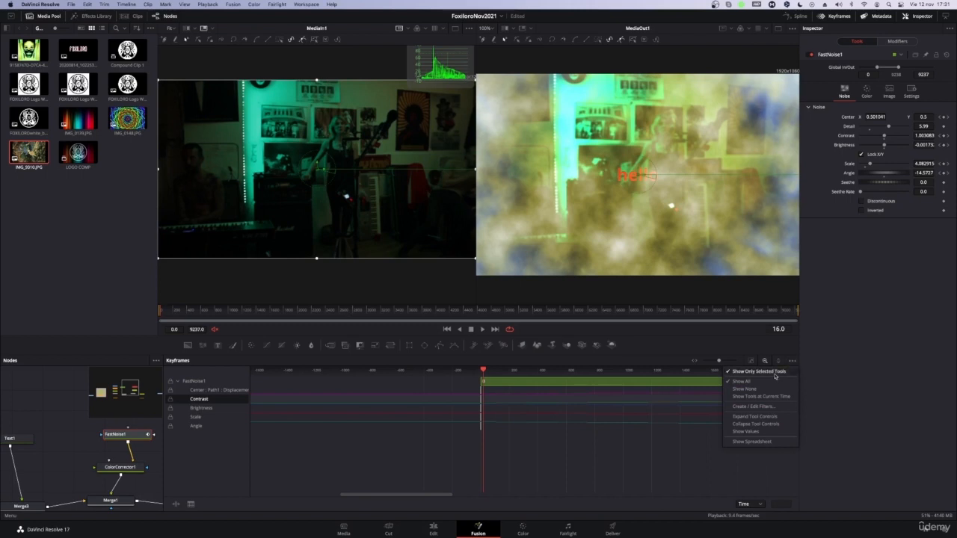
click(778, 381)
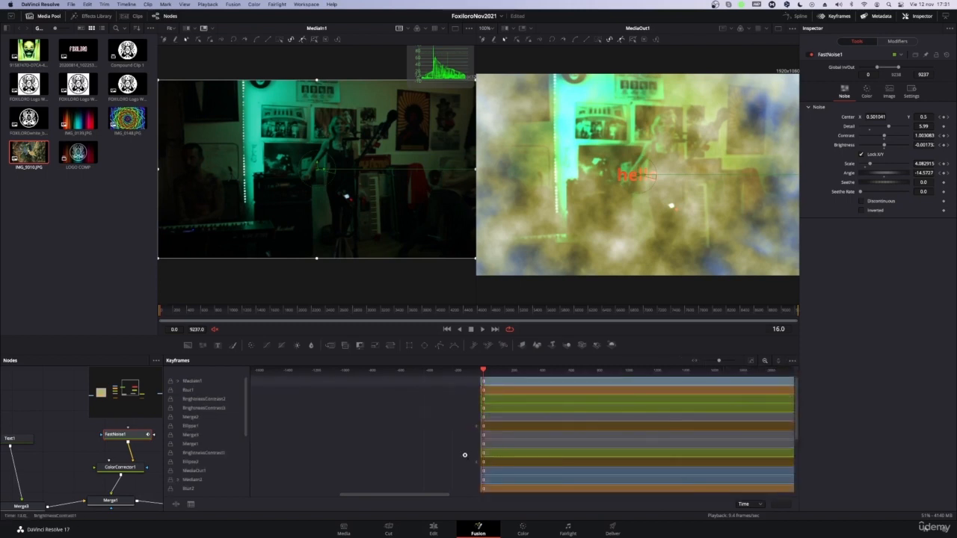
Step: Go to FastNoise1's parameters in the keyframe editor and move the first Contrast keyframe slightly past the start of the composition
scroll(428, 473, down, 5)
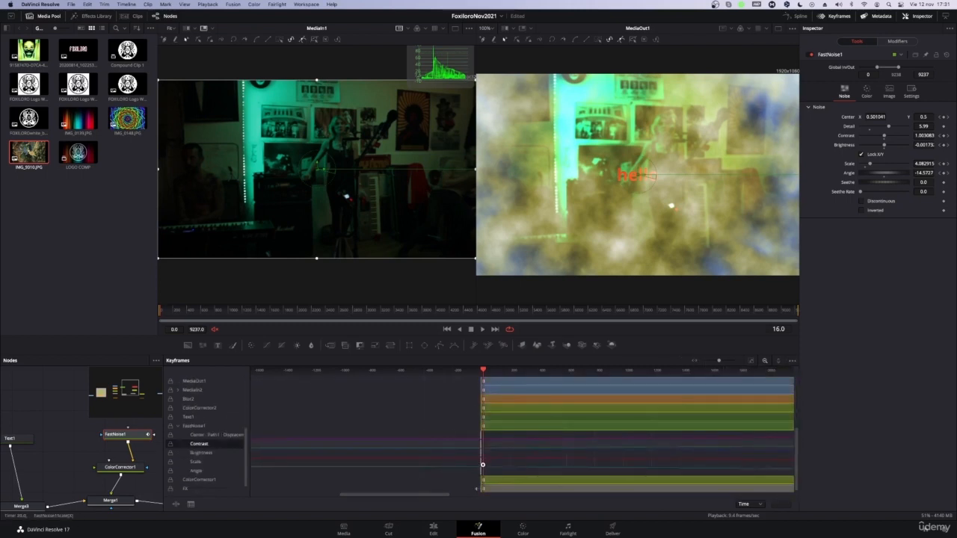
click(500, 461)
click(506, 453)
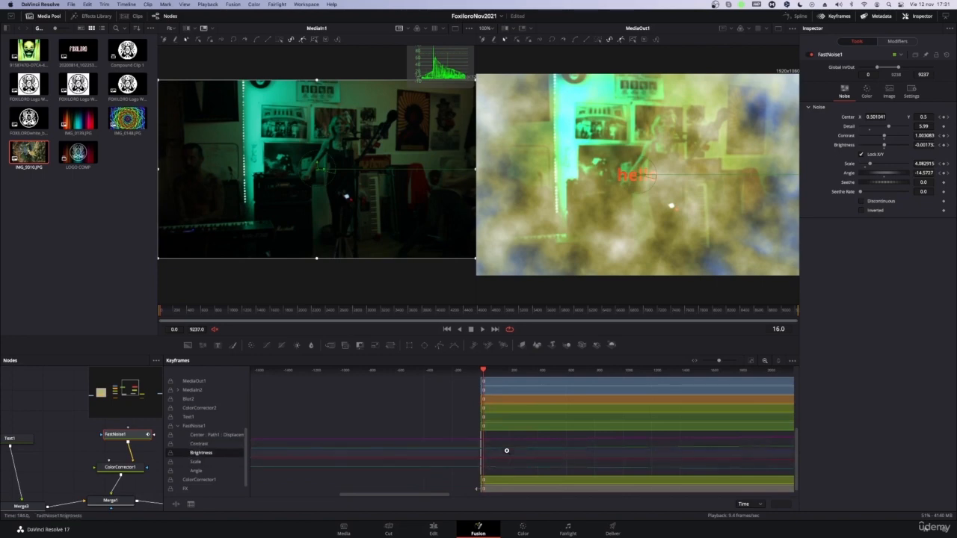
click(215, 445)
mouse_move(405, 497)
mouse_down()
mouse_move(454, 499)
mouse_move(413, 501)
mouse_up()
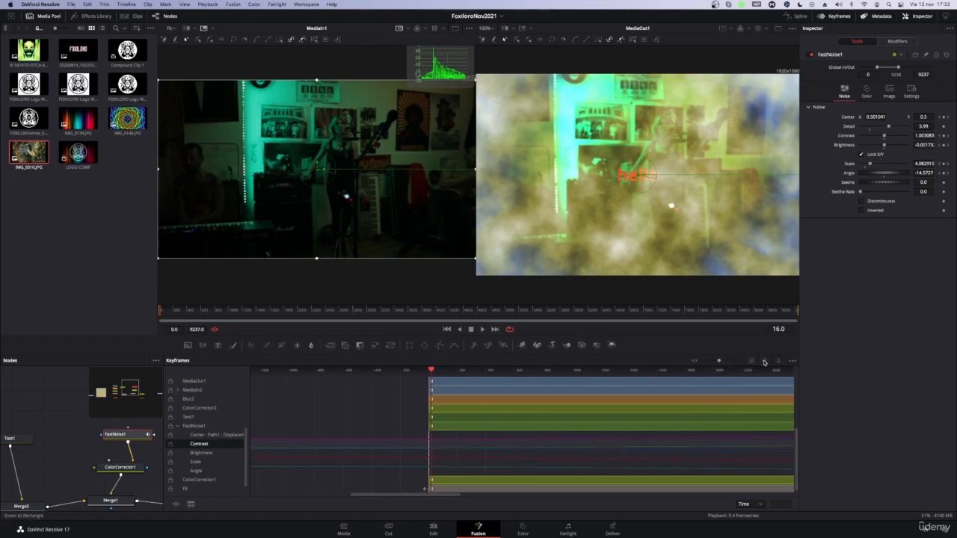
drag(387, 496, 411, 498)
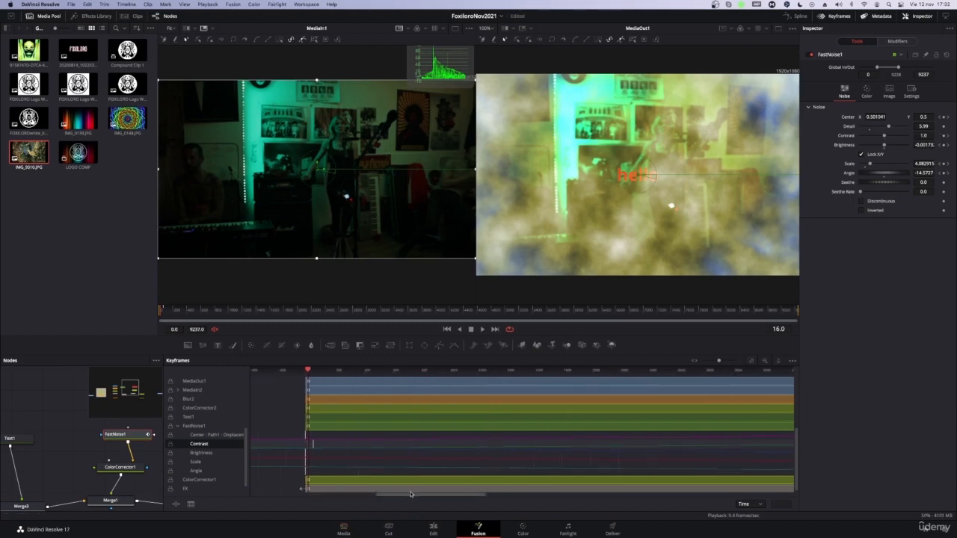
Step: Move FastNoise1's first Angle keyframe a few frames later and play the opening of the composition
drag(412, 498, 472, 514)
scroll(453, 478, left, 10)
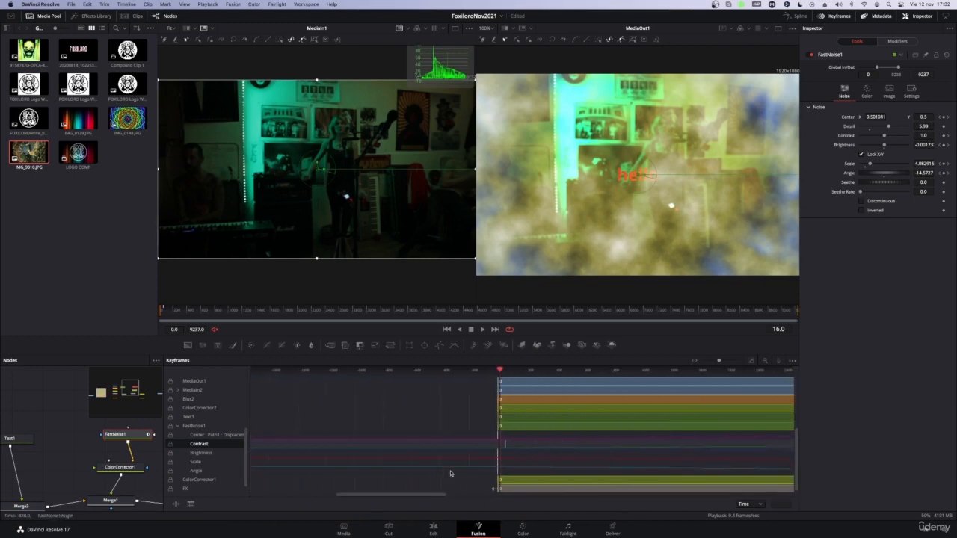
click(494, 469)
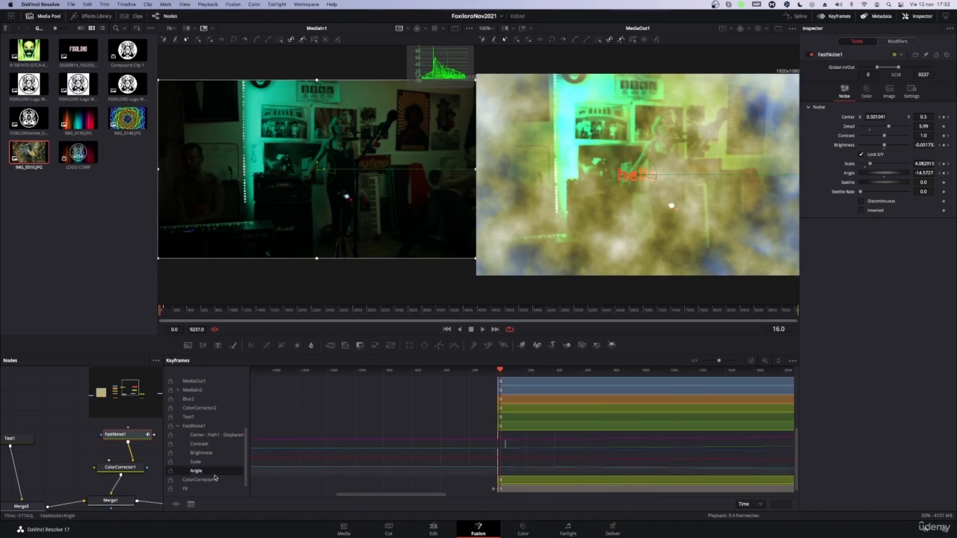
scroll(258, 471, right, 5)
key(space)
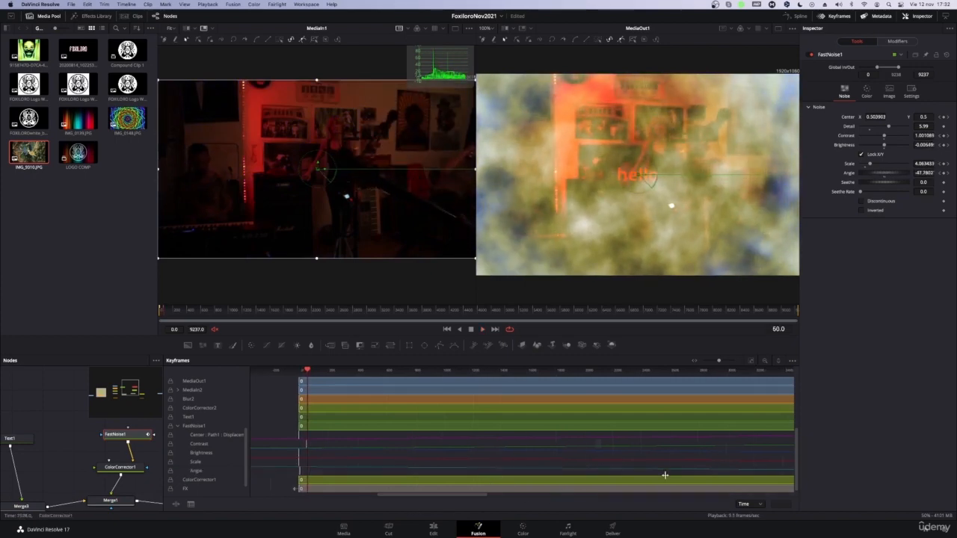
Step: Magnify the keyframe editor's time range, select FastNoise1's Center track, and try the T Offset mode before going back to Time
drag(719, 362, 722, 363)
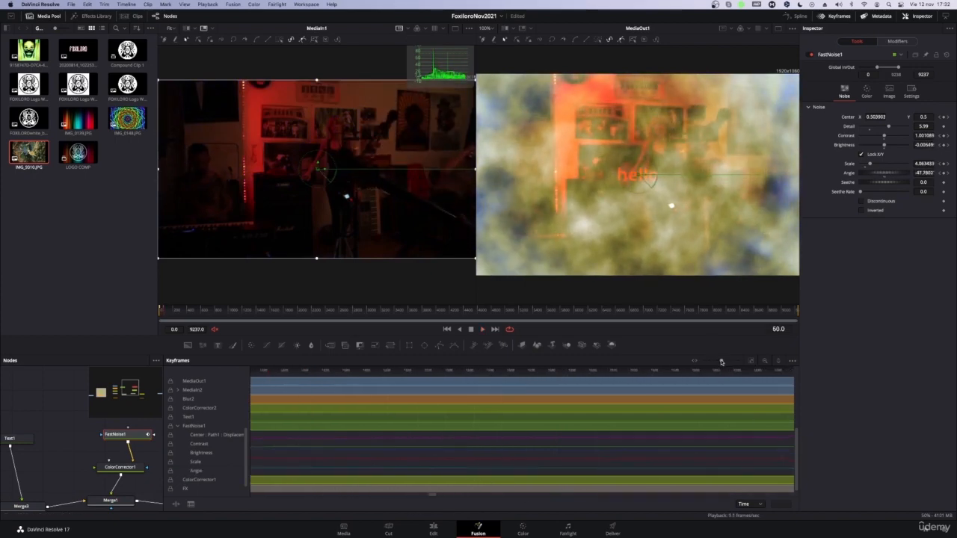
click(333, 439)
click(748, 504)
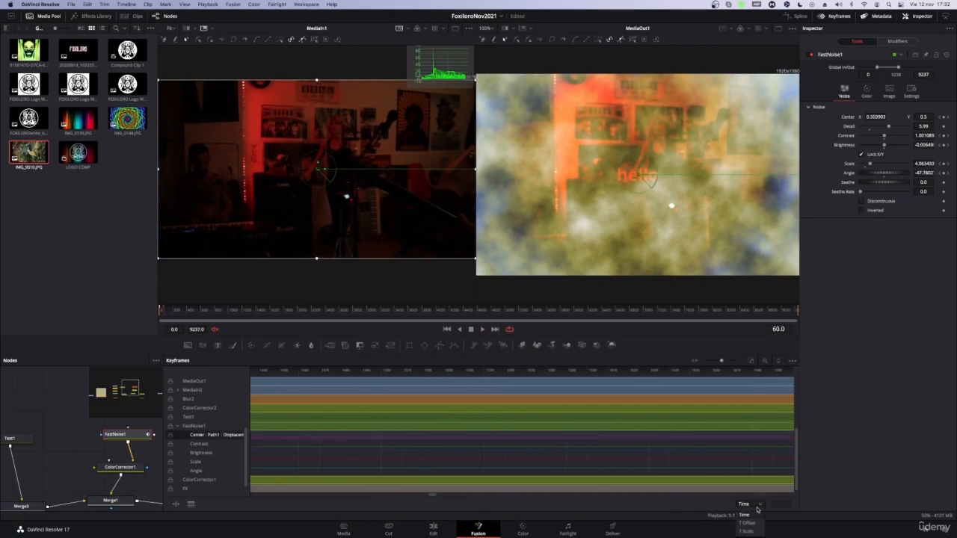
click(756, 524)
click(757, 506)
click(748, 516)
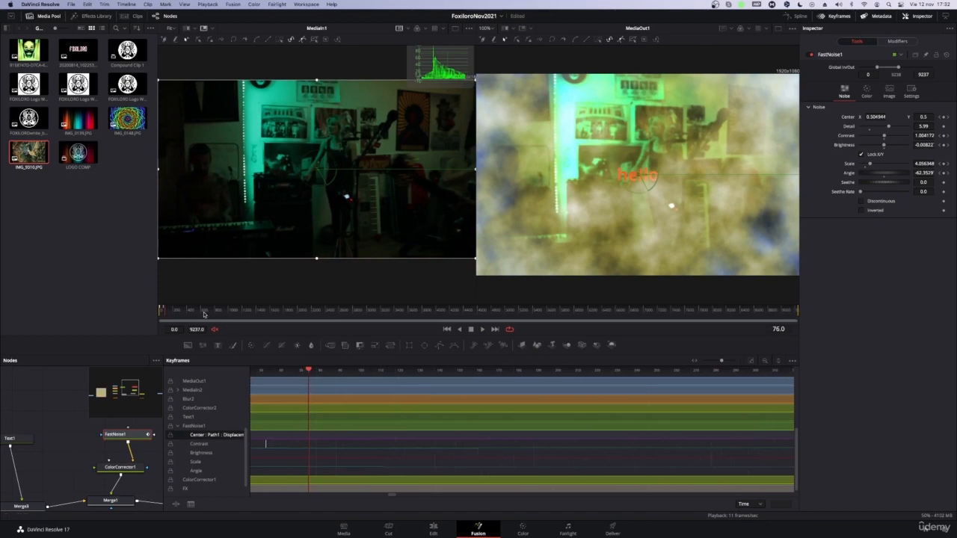
Step: Preview the opening from frame 0 and stagger FastNoise1's first keyframes, with Contrast at frame 169 and Angle, Brightness and Scale before it
drag(165, 312, 151, 310)
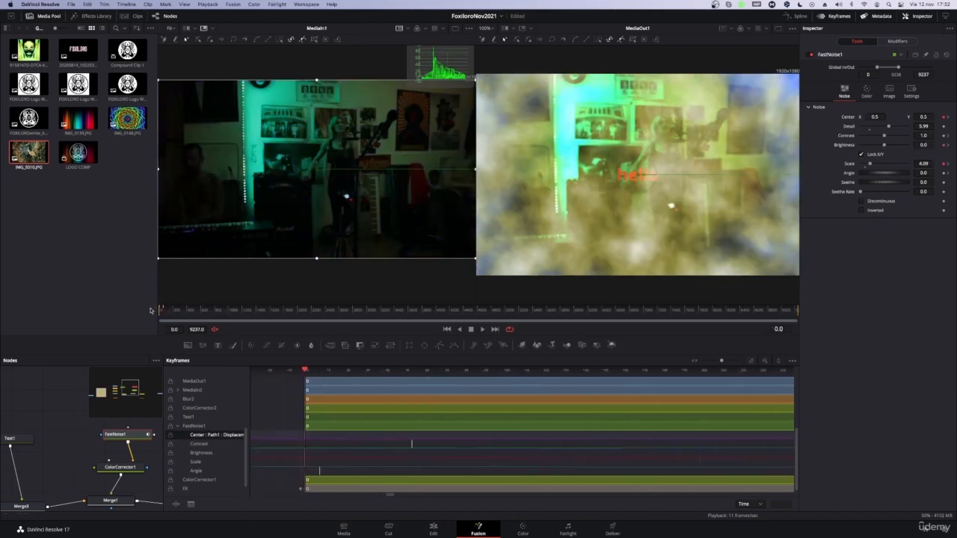
key(space)
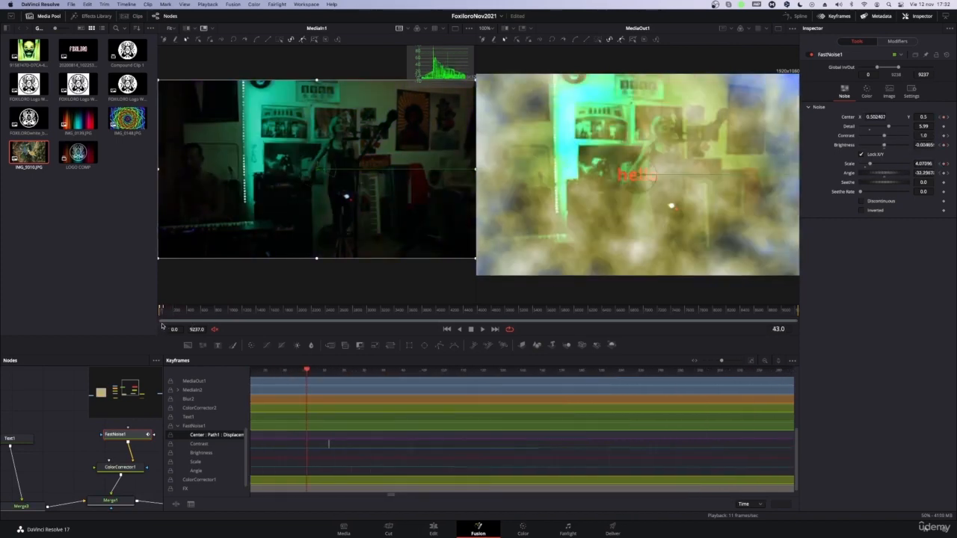
drag(160, 324, 158, 324)
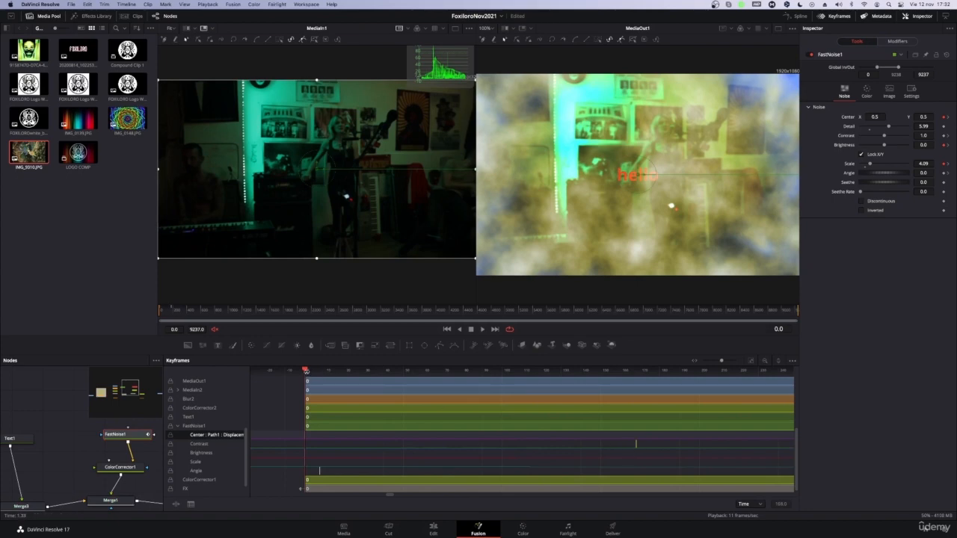
drag(307, 372, 4, 438)
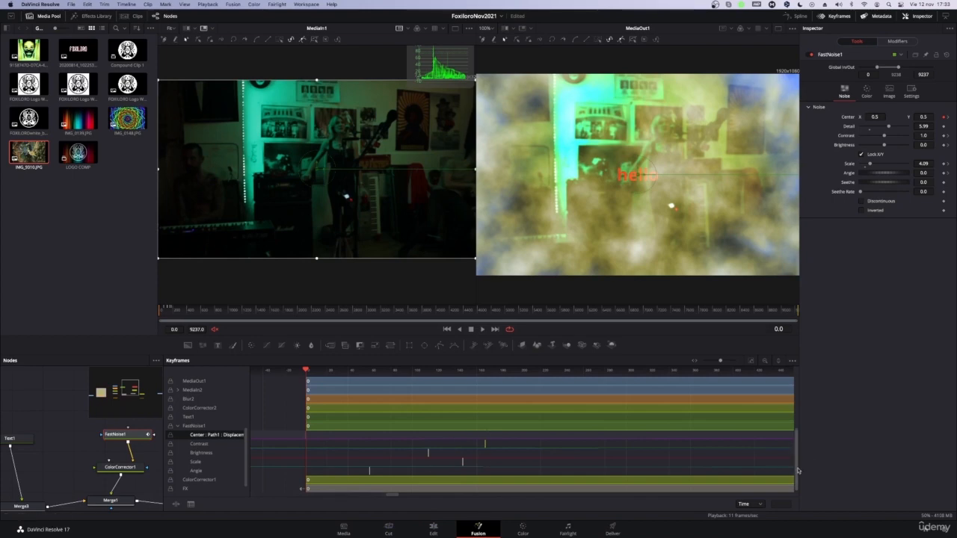
Step: Move FastNoise1's last Brightness, Scale and Angle keyframes ahead of the end, and set Center X to 0.549 at frame 9237
drag(241, 312, 821, 324)
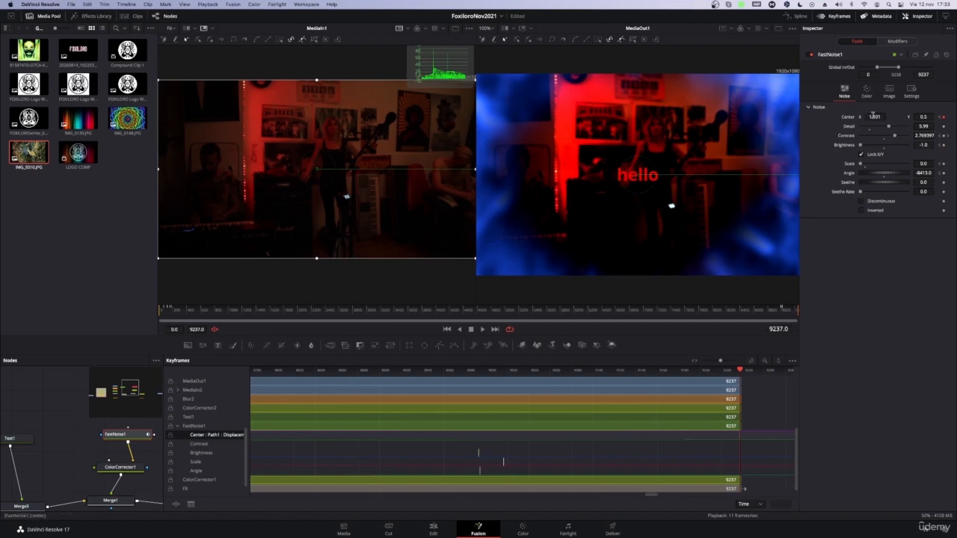
drag(873, 118, 881, 117)
drag(943, 118, 650, 117)
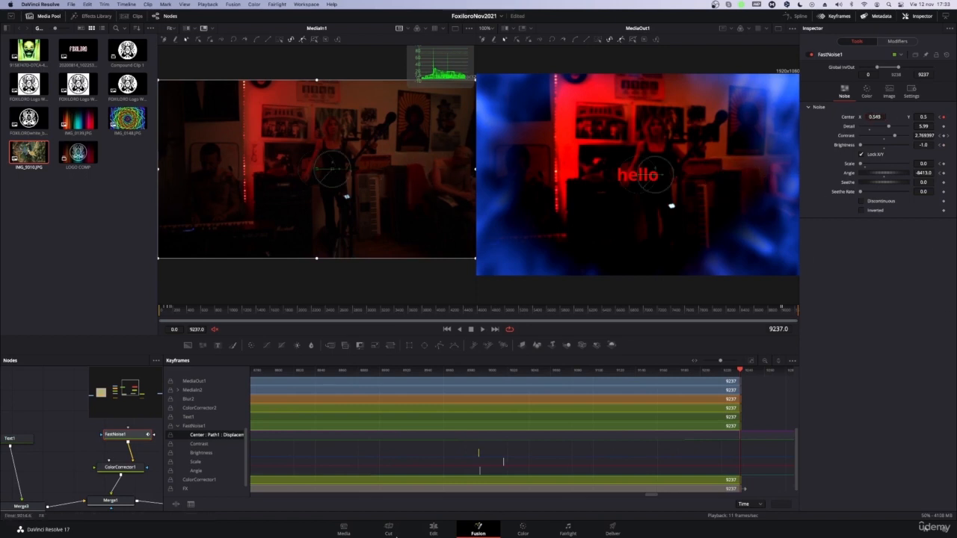
Step: Move FastNoise1's last Scale keyframe to frame 8924 and fit the composition's full length into the keyframe editor
drag(502, 465, 405, 462)
drag(747, 370, 134, 395)
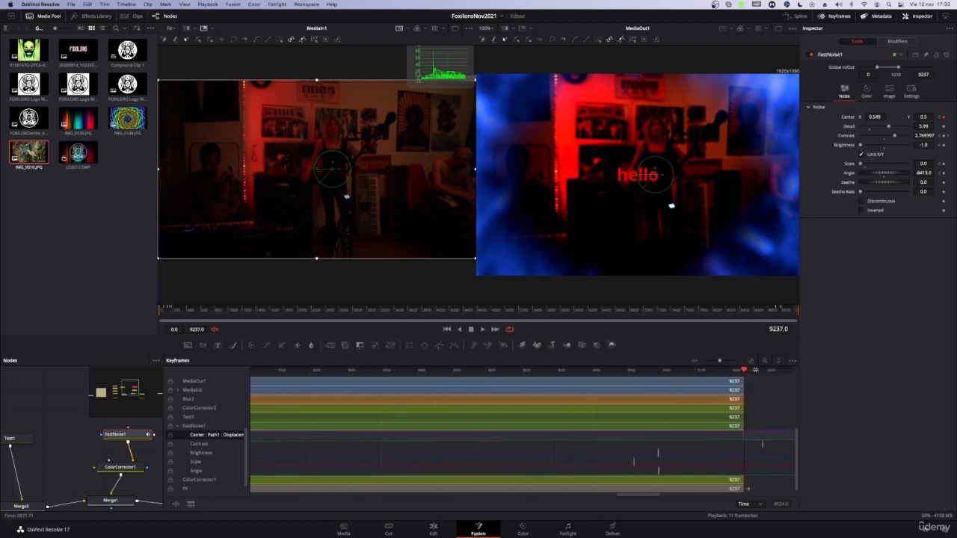
drag(752, 368, 559, 371)
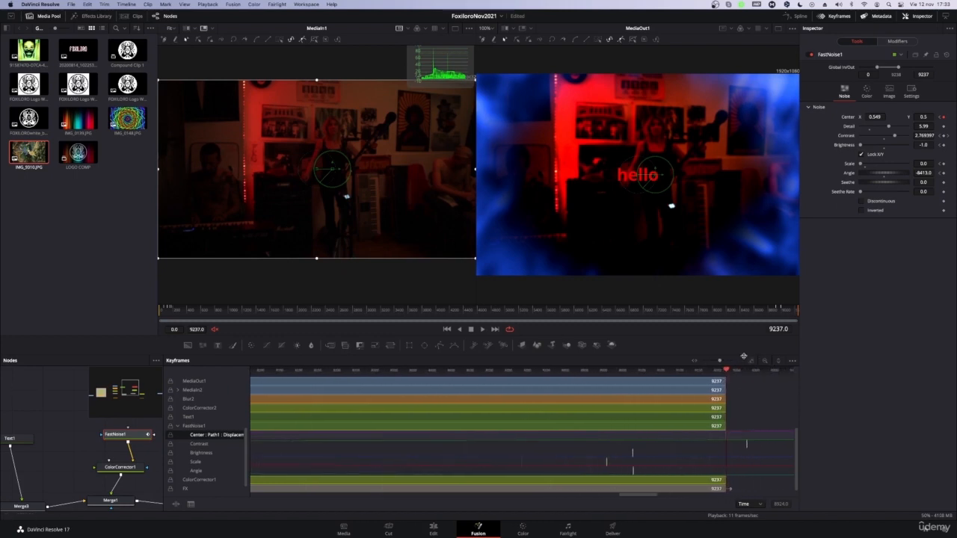
drag(720, 362, 692, 367)
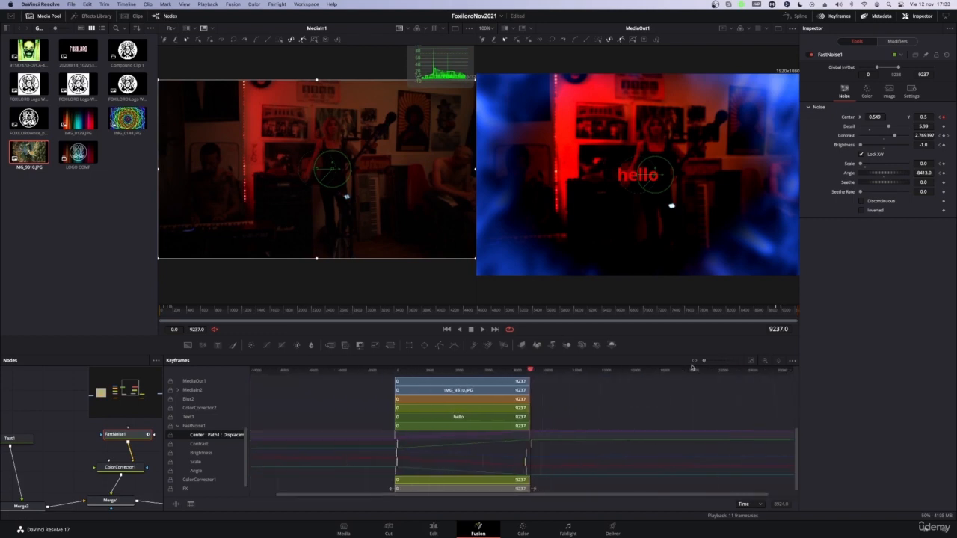
Step: Select FastNoise1's last Brightness keyframe and set Center X to 0.536 at frame 9237
click(509, 452)
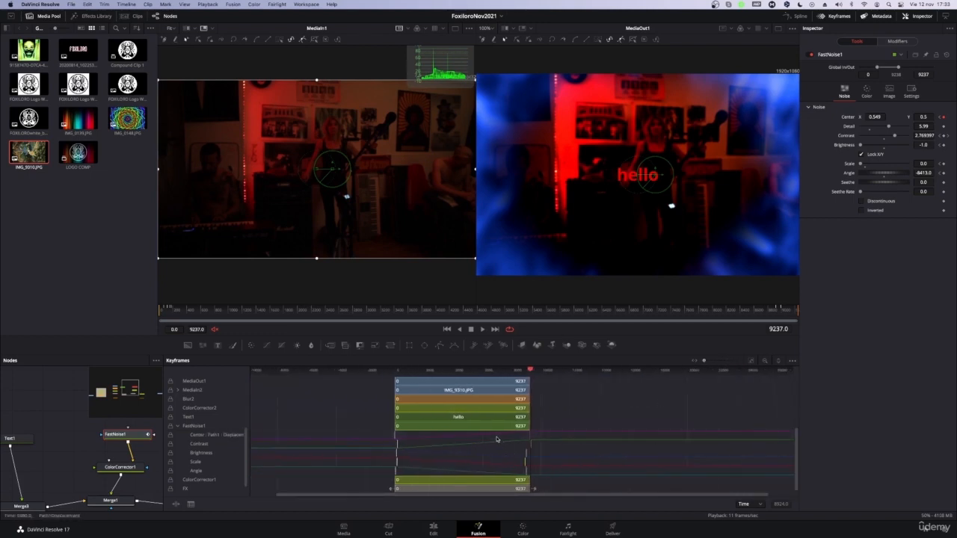
click(523, 454)
drag(871, 118, 870, 119)
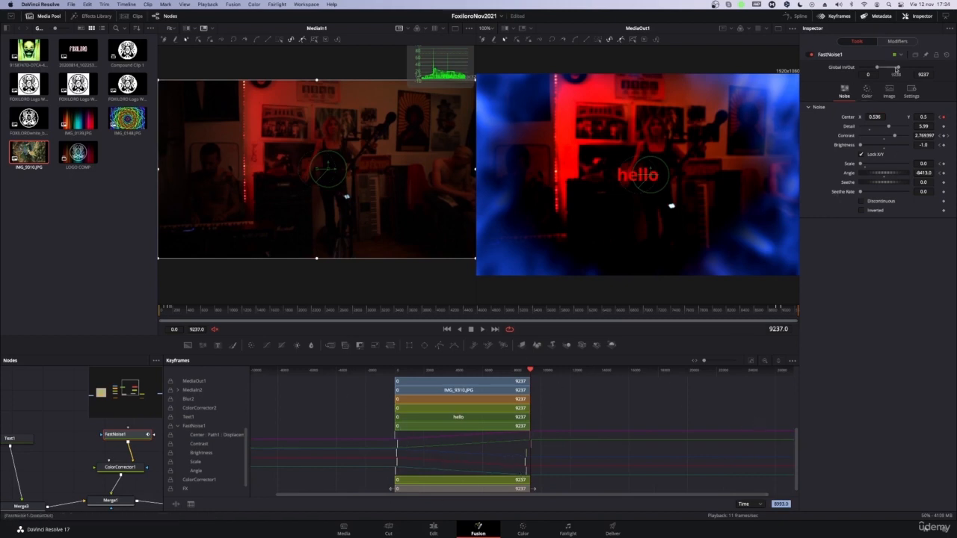
Step: Extend FastNoise1's global out point to 16010 and preview the animation around frame 6459
drag(899, 69, 909, 67)
drag(530, 370, 489, 371)
key(space)
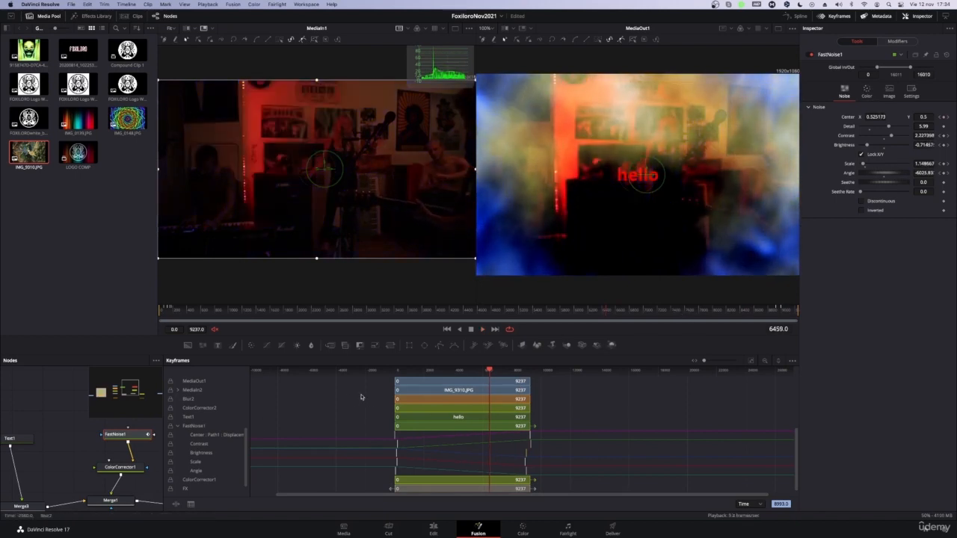
Step: Hide the keyframe editor, bring the whole node graph into view, preview frame 1006 and deselect FastNoise1
click(833, 16)
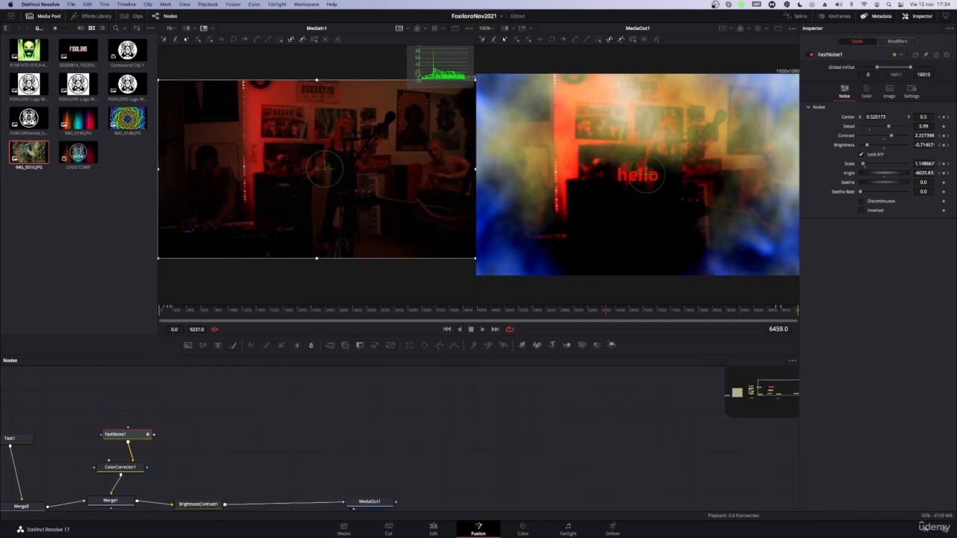
drag(789, 391, 747, 400)
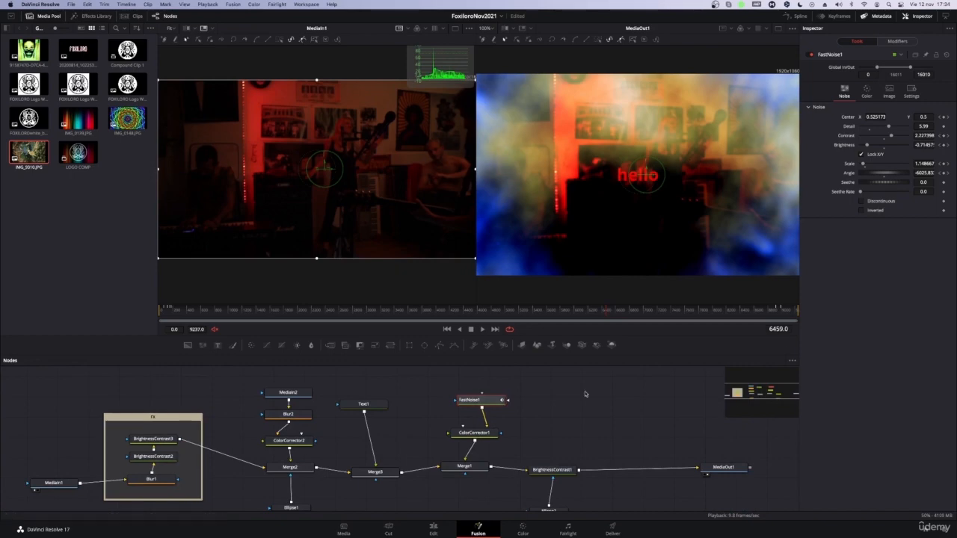
click(190, 314)
drag(190, 314, 228, 346)
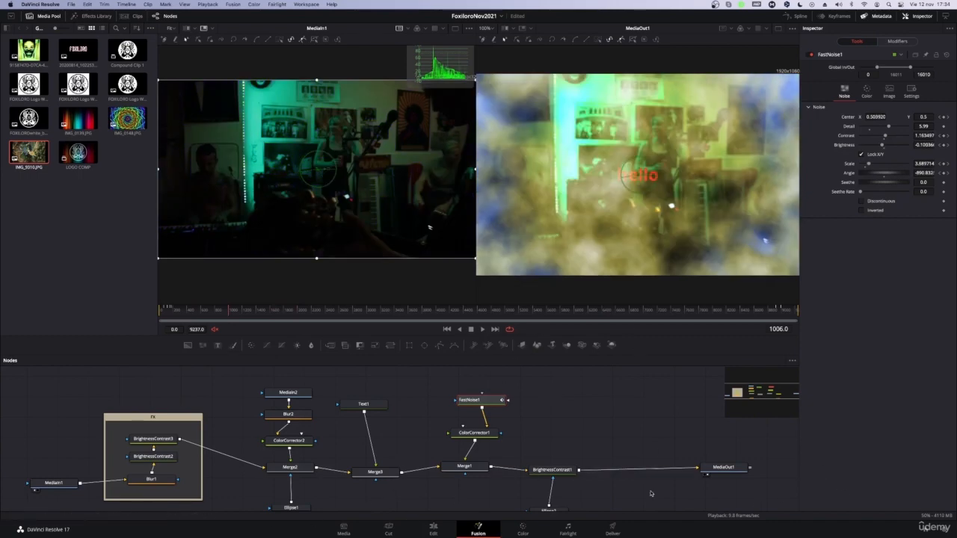
click(627, 430)
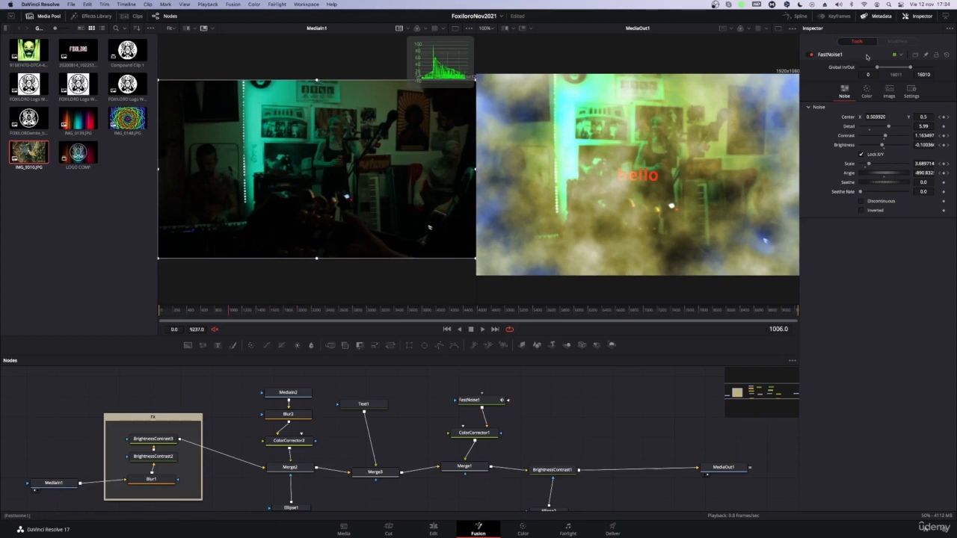
Step: Show the keyframe editor again, hide it, and clear the clip selection in the media pool
click(839, 17)
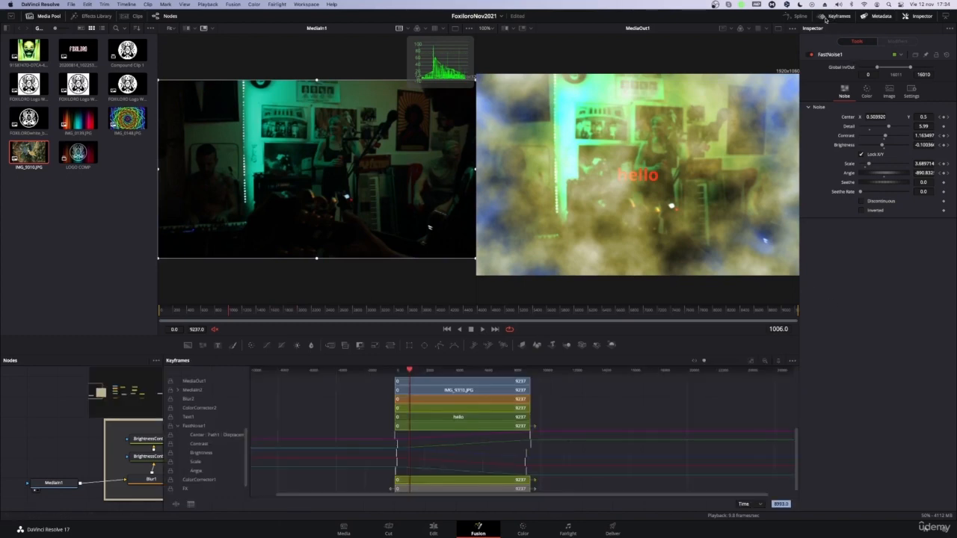
click(827, 16)
click(826, 17)
click(827, 16)
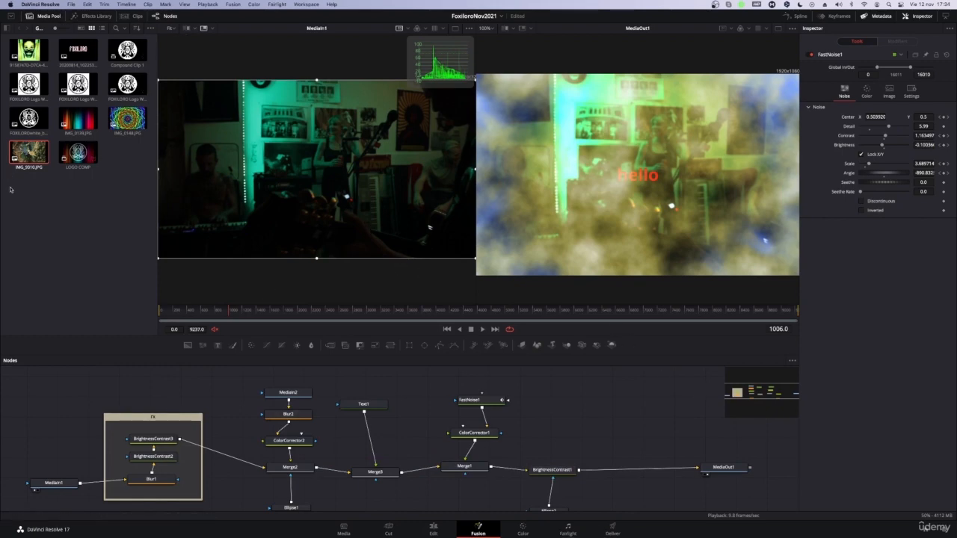
click(15, 215)
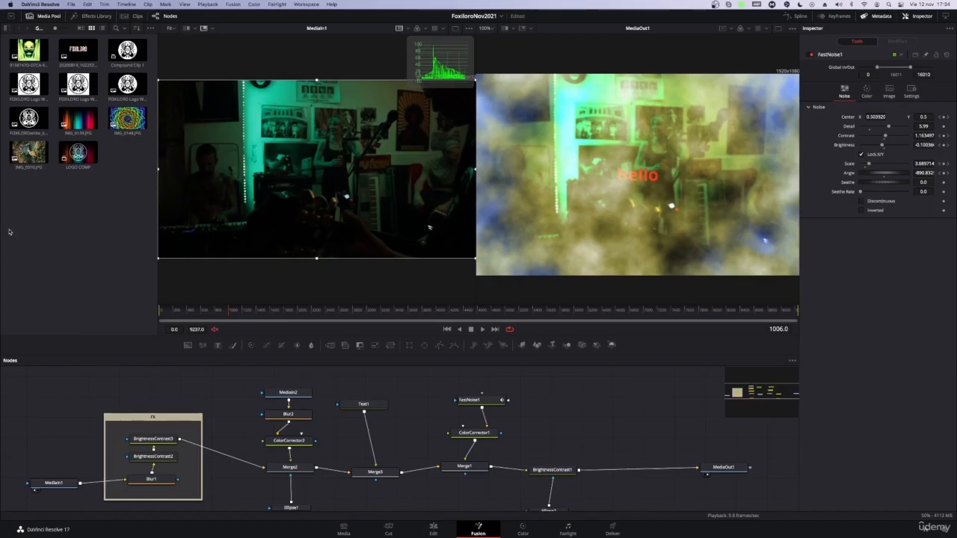